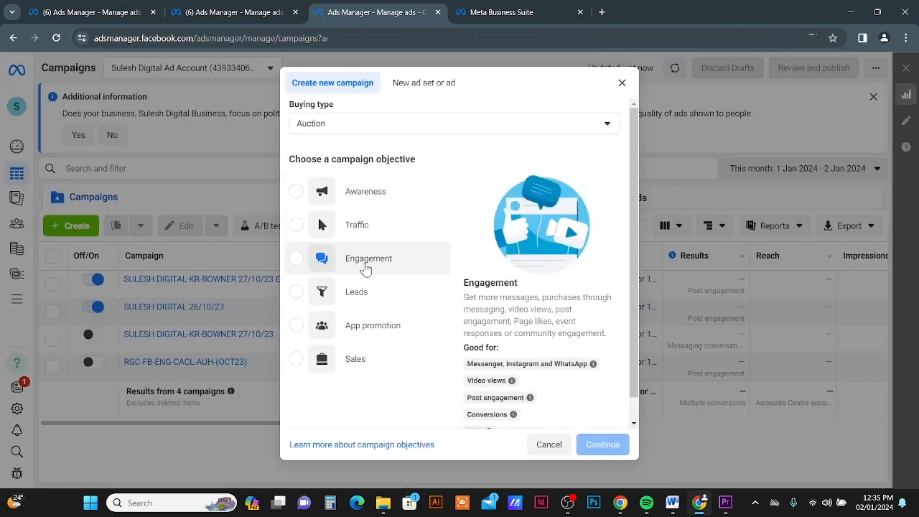
- Create a new campaign with the Engagement objective, keep its default name and continue to the ad set settings
{"action": "left_click", "coordinate": [366, 267]}
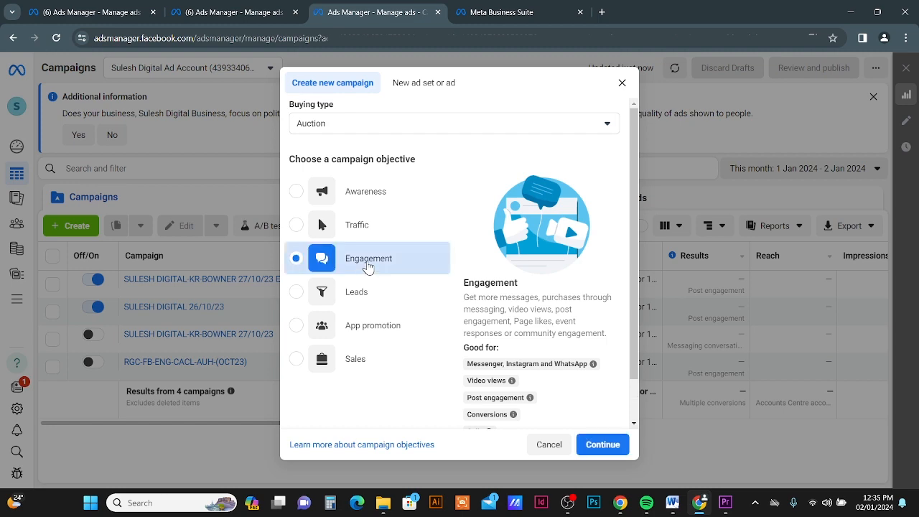
{"action": "left_click", "coordinate": [616, 446]}
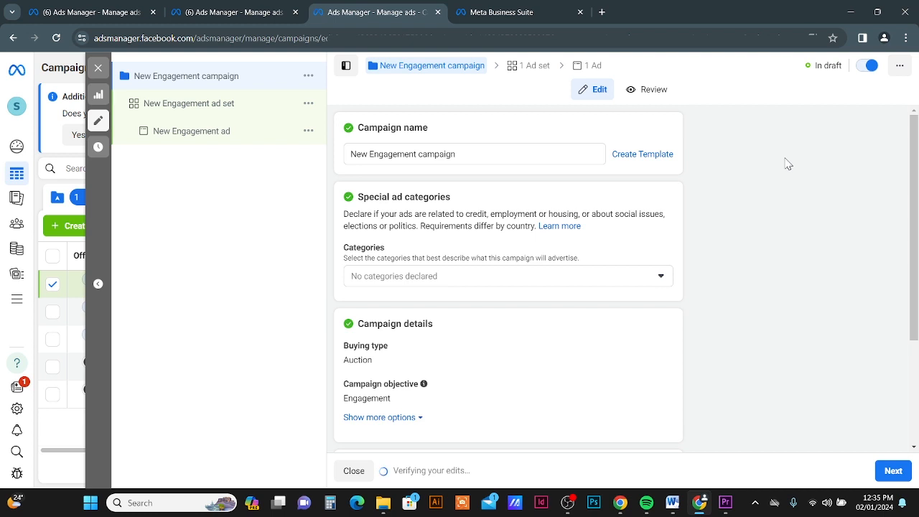
{"action": "left_click_drag", "start_coordinate": [510, 153], "coordinate": [348, 158]}
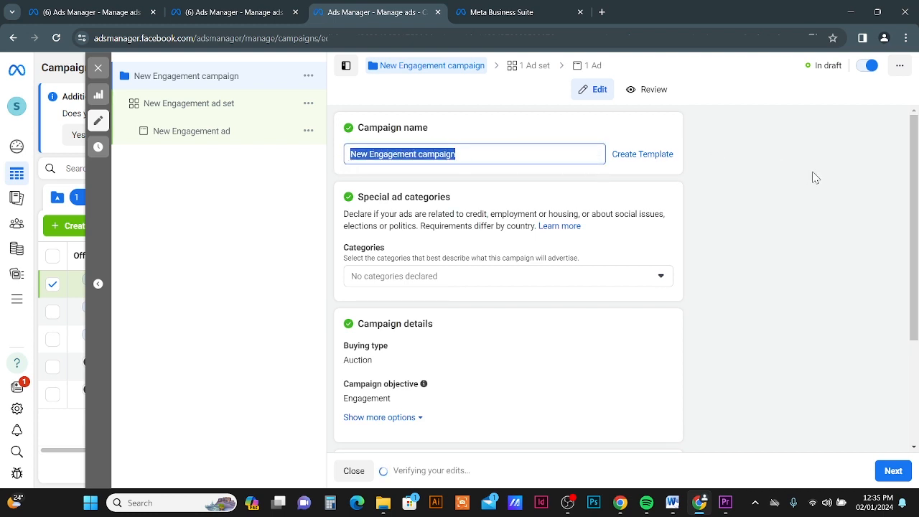
{"action": "left_click", "coordinate": [895, 472]}
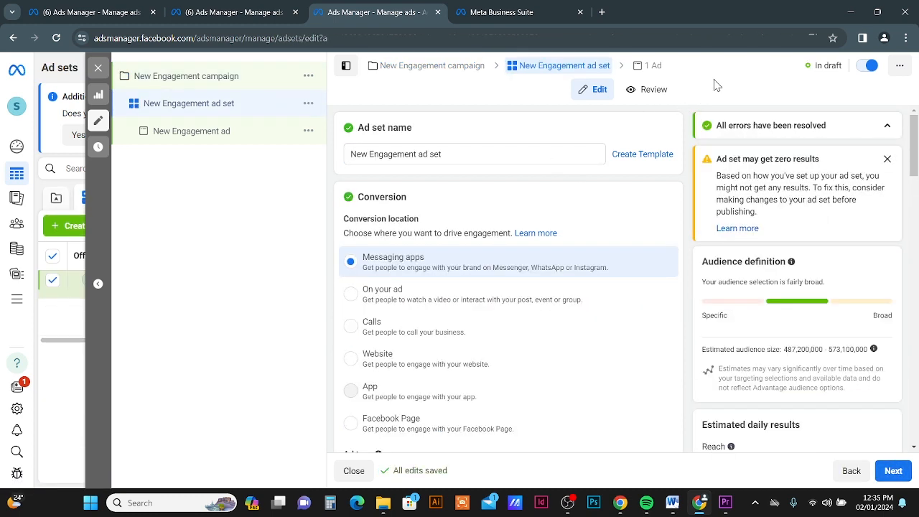
- Keep the default ad set name and set the conversion location to On your ad
{"action": "left_click_drag", "start_coordinate": [441, 153], "coordinate": [340, 154]}
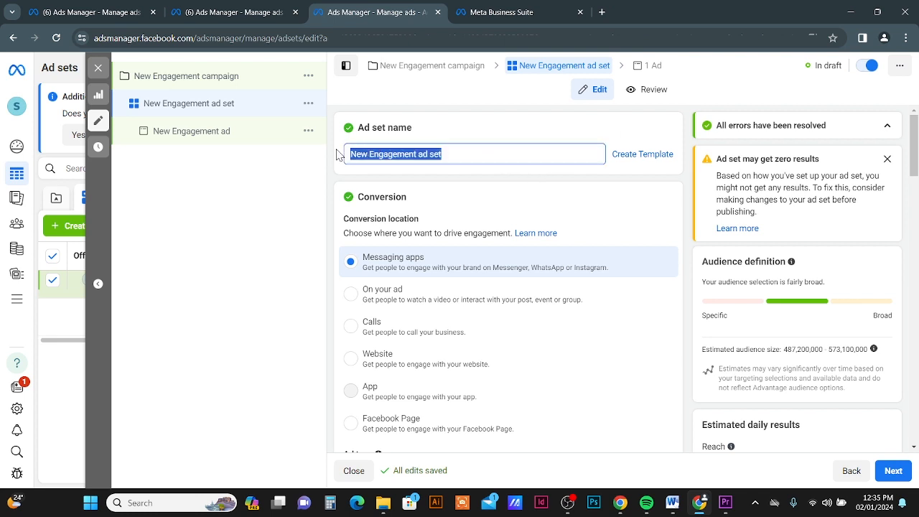
{"action": "left_click", "coordinate": [756, 84]}
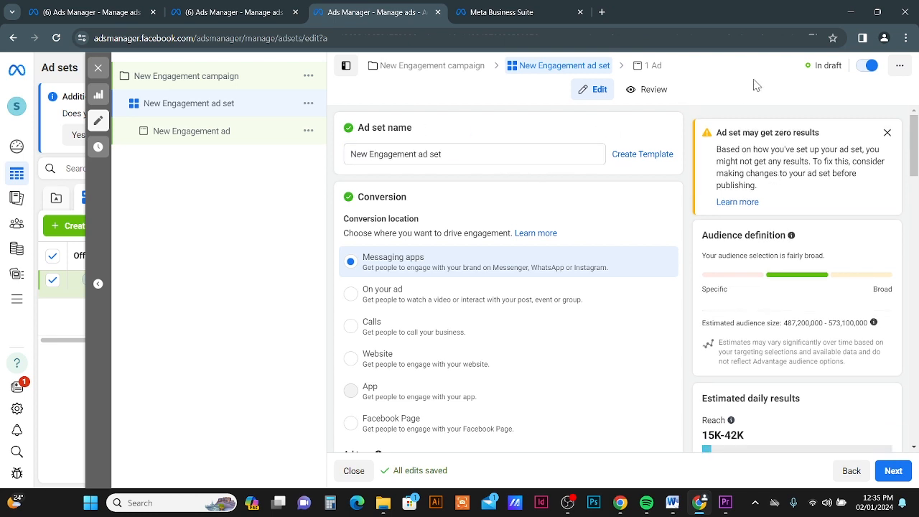
{"action": "scroll", "coordinate": [609, 174], "scroll_direction": "down", "scroll_amount": 1}
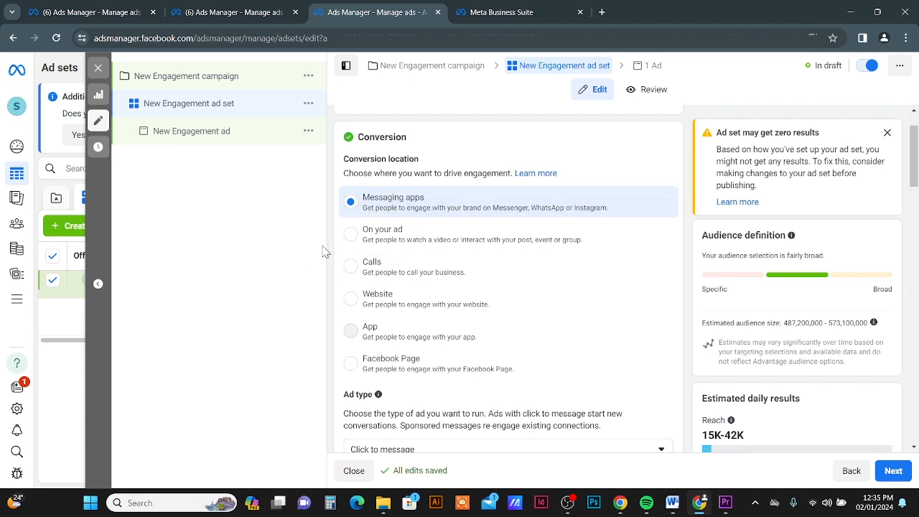
{"action": "left_click", "coordinate": [350, 235]}
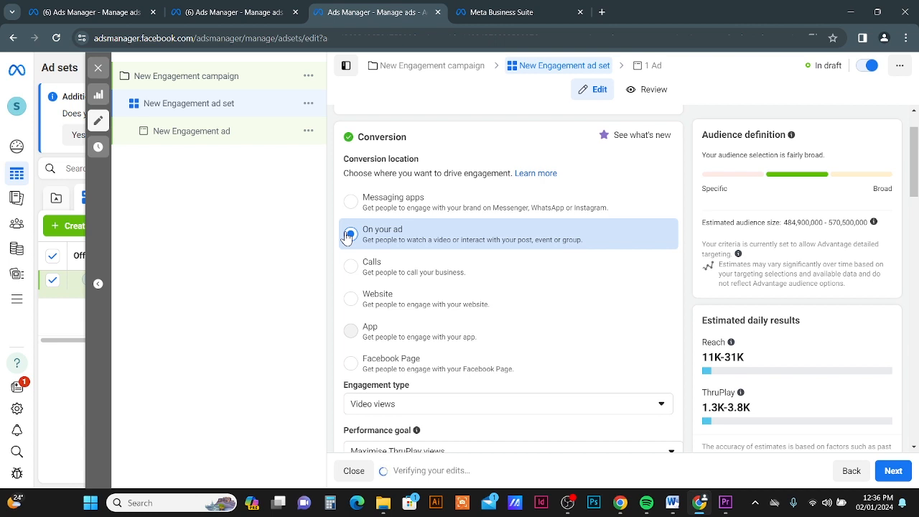
- Review the ad set's engagement type, performance goal, budget type, schedule and audience location settings
{"action": "scroll", "coordinate": [347, 237], "scroll_direction": "down", "scroll_amount": 2}
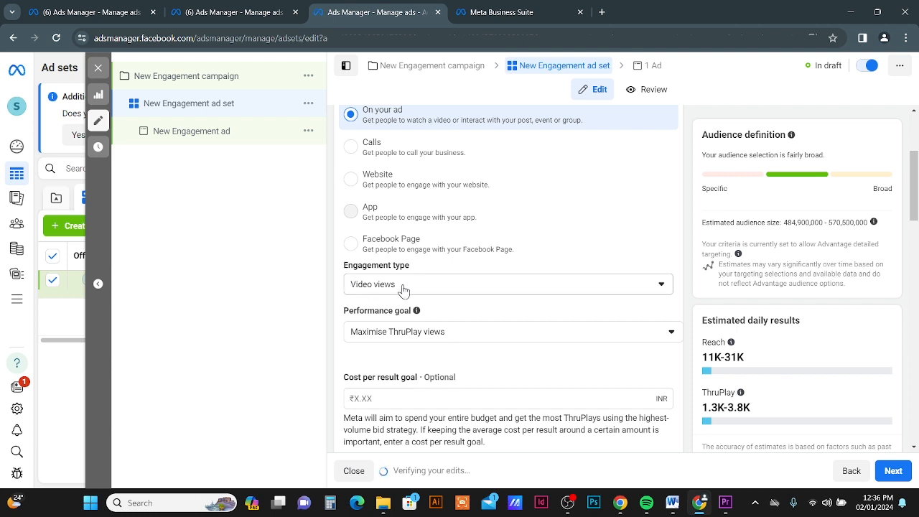
{"action": "scroll", "coordinate": [403, 288], "scroll_direction": "down", "scroll_amount": 4}
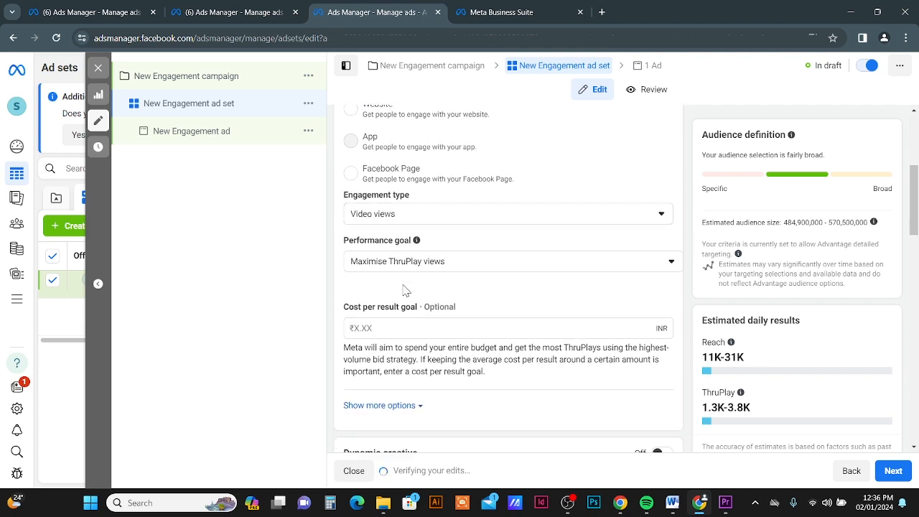
{"action": "scroll", "coordinate": [405, 290], "scroll_direction": "down", "scroll_amount": 1}
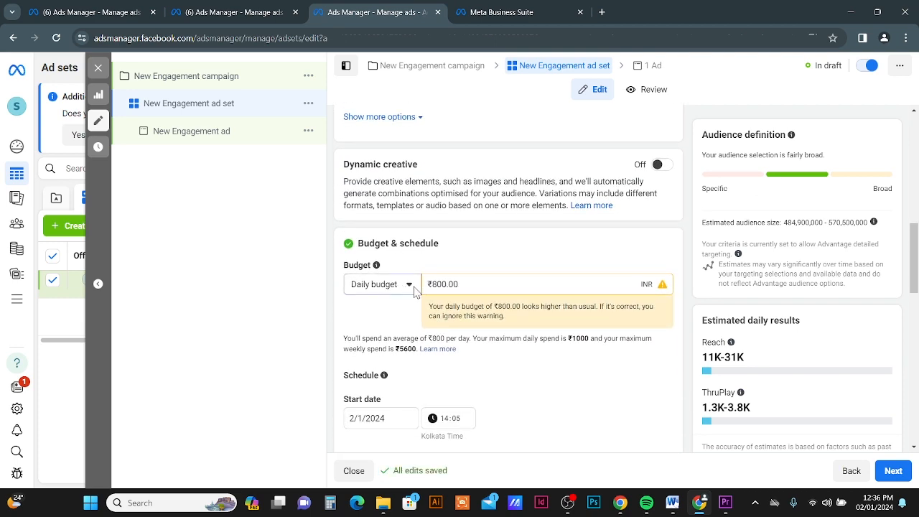
{"action": "left_click", "coordinate": [413, 291]}
{"action": "left_click", "coordinate": [750, 91]}
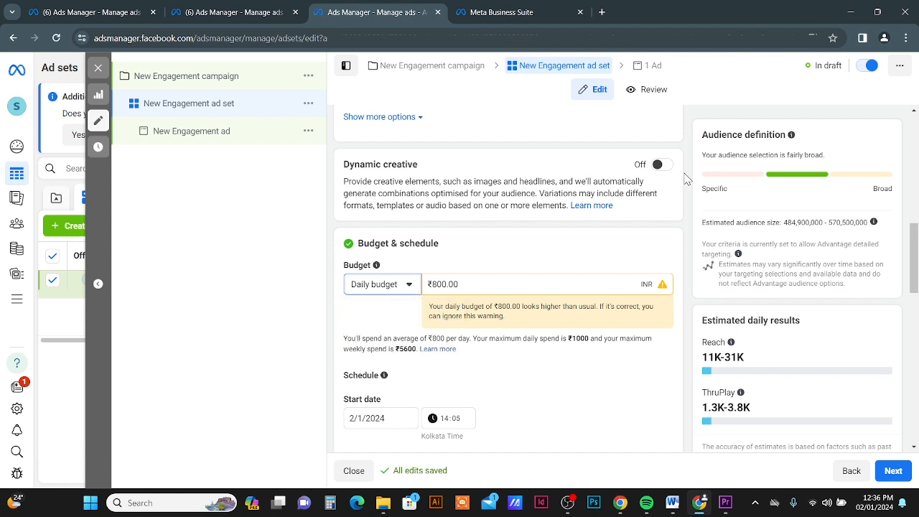
{"action": "scroll", "coordinate": [686, 178], "scroll_direction": "down", "scroll_amount": 1}
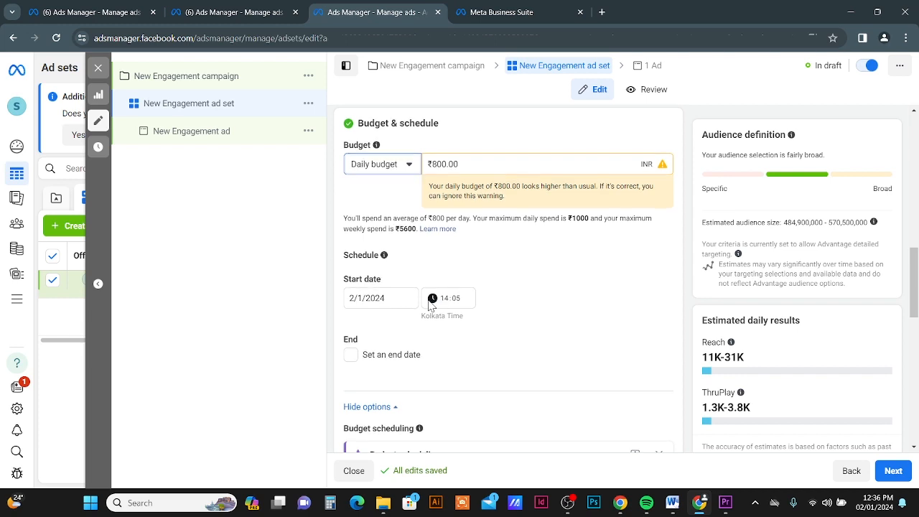
{"action": "scroll", "coordinate": [359, 300], "scroll_direction": "down", "scroll_amount": 1}
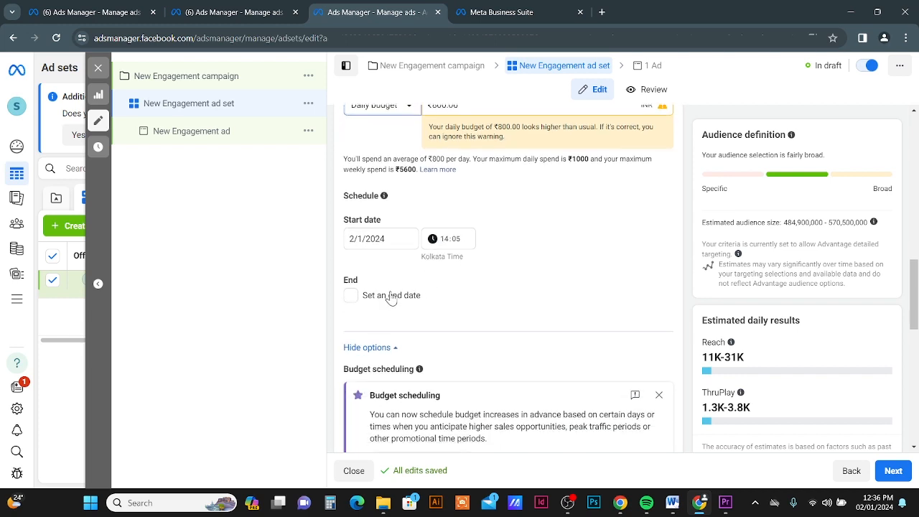
{"action": "scroll", "coordinate": [392, 298], "scroll_direction": "down", "scroll_amount": 5}
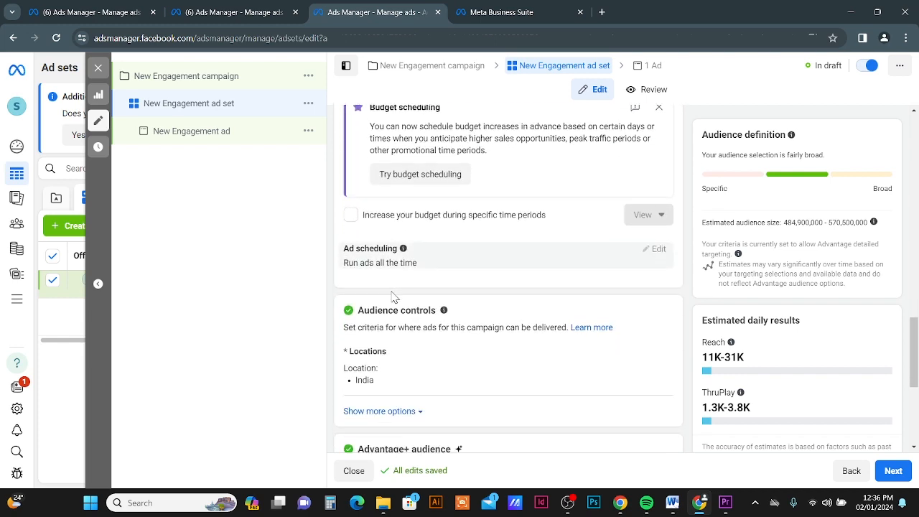
{"action": "scroll", "coordinate": [394, 297], "scroll_direction": "down", "scroll_amount": 1}
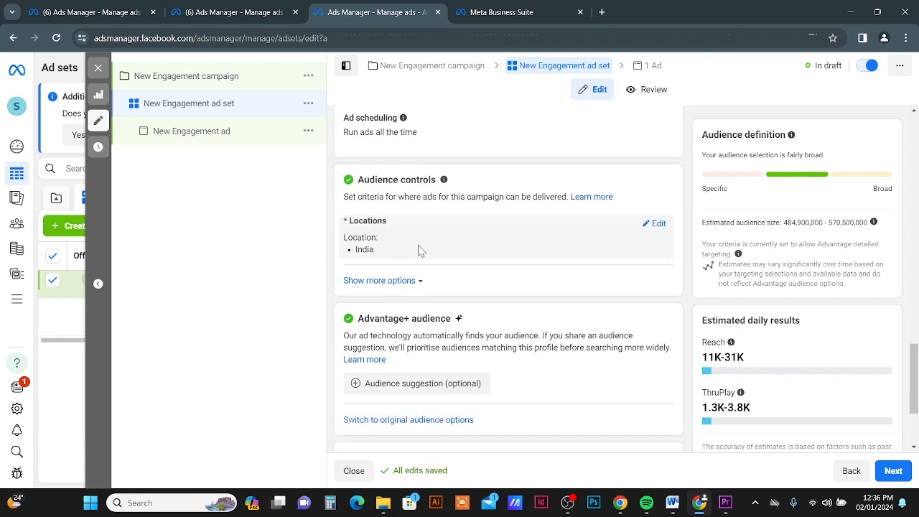
- Switch the ad set to the original audience options and open its detailed targeting for editing
{"action": "scroll", "coordinate": [420, 250], "scroll_direction": "down", "scroll_amount": 2}
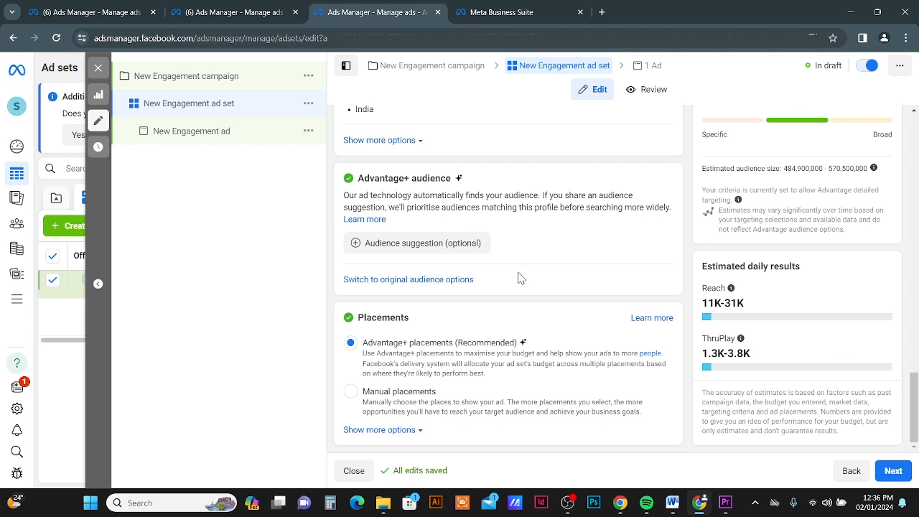
{"action": "left_click", "coordinate": [445, 282]}
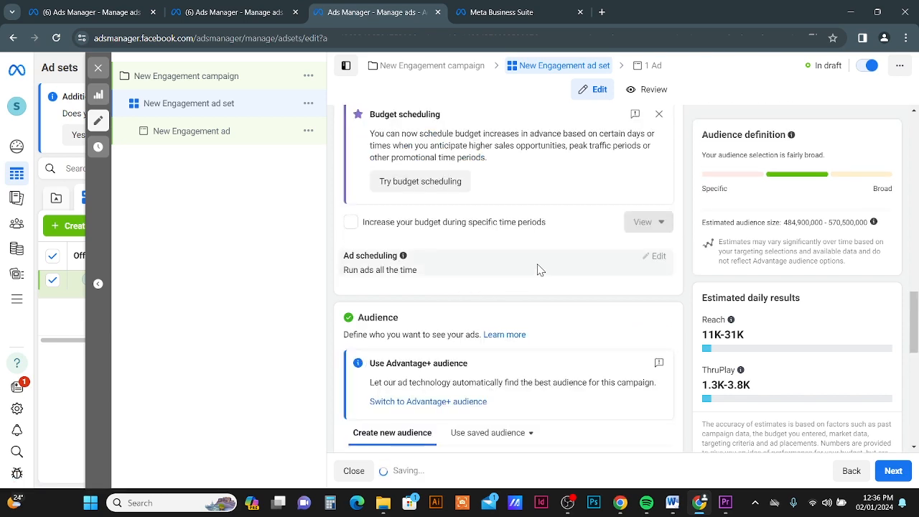
{"action": "scroll", "coordinate": [541, 269], "scroll_direction": "down", "scroll_amount": 1}
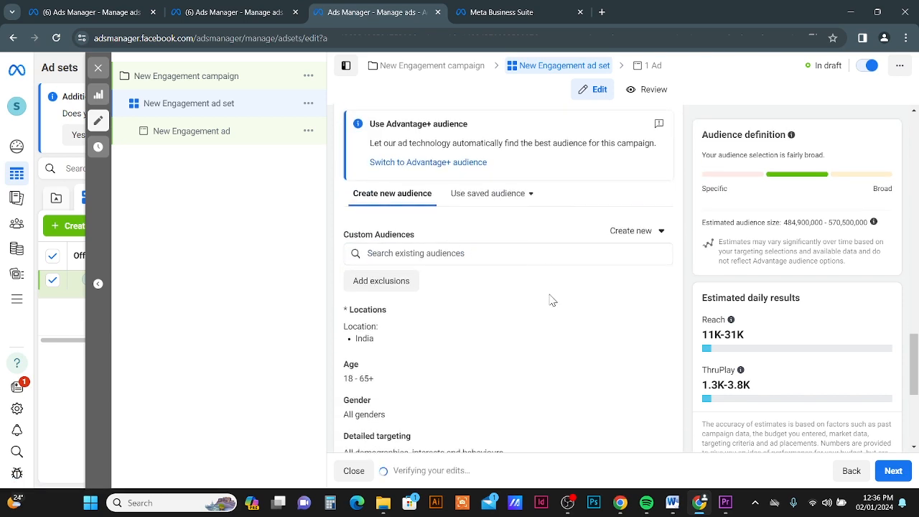
{"action": "scroll", "coordinate": [552, 300], "scroll_direction": "down", "scroll_amount": 1}
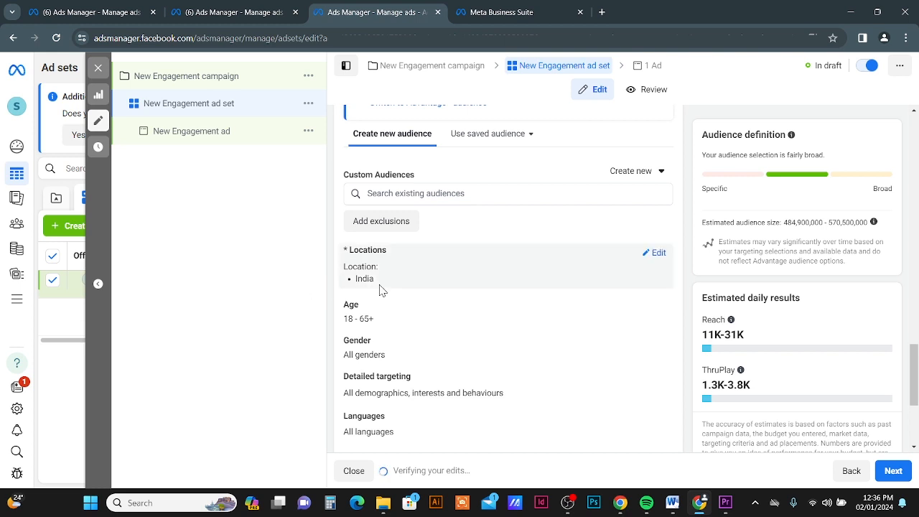
{"action": "scroll", "coordinate": [383, 289], "scroll_direction": "down", "scroll_amount": 1}
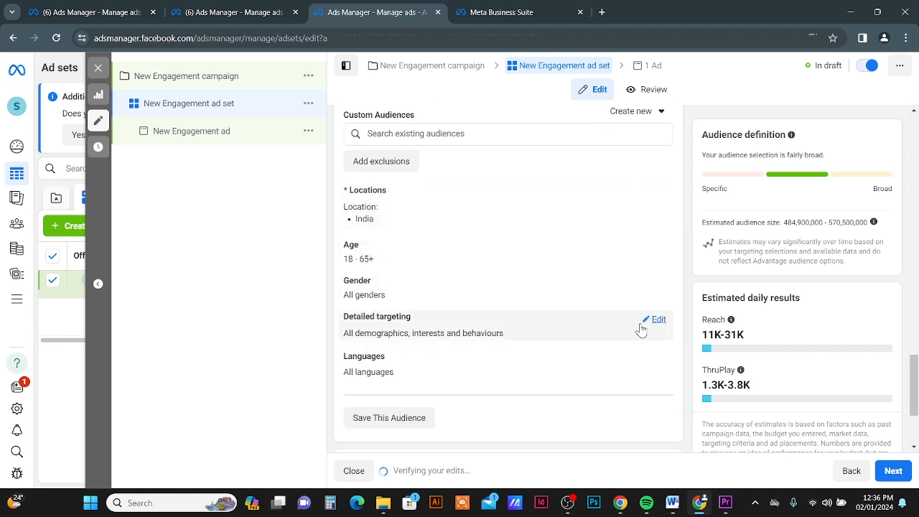
{"action": "left_click", "coordinate": [654, 322]}
{"action": "scroll", "coordinate": [602, 328], "scroll_direction": "down", "scroll_amount": 1}
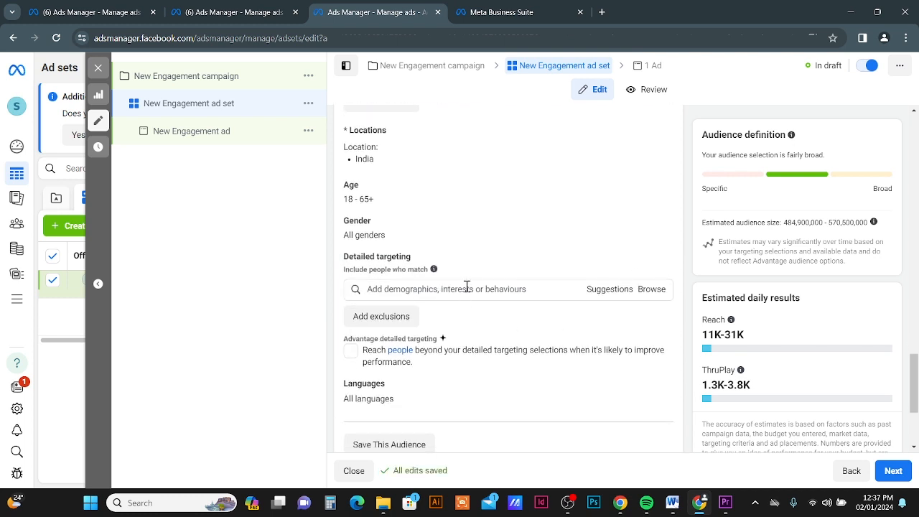
{"action": "scroll", "coordinate": [467, 287], "scroll_direction": "down", "scroll_amount": 2}
{"action": "scroll", "coordinate": [470, 289], "scroll_direction": "up", "scroll_amount": 1}
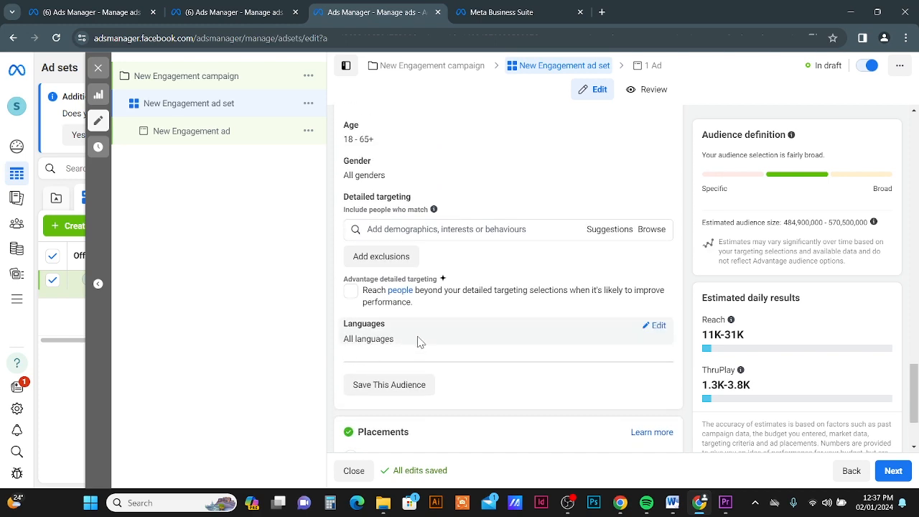
- Choose manual placements for the ad set and exclude the Instagram and Audience Network platforms
{"action": "scroll", "coordinate": [421, 342], "scroll_direction": "down", "scroll_amount": 2}
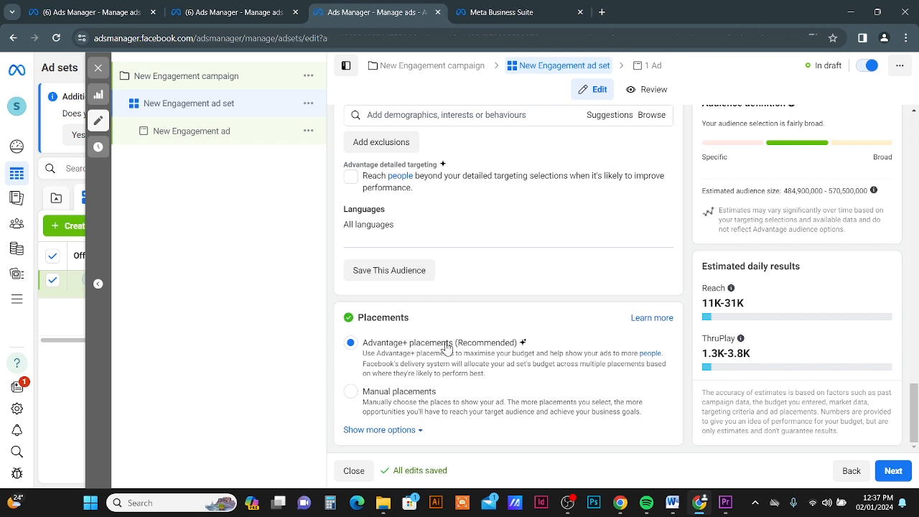
{"action": "left_click", "coordinate": [352, 395]}
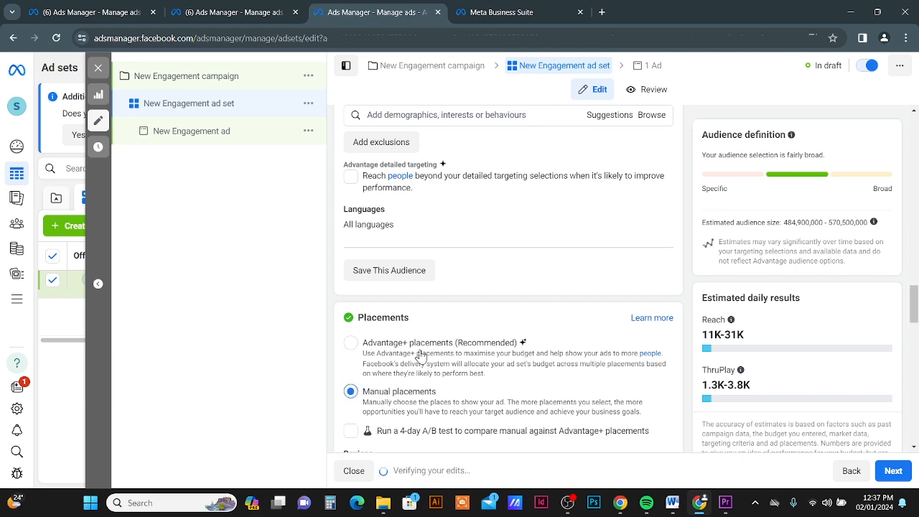
{"action": "scroll", "coordinate": [424, 355], "scroll_direction": "down", "scroll_amount": 4}
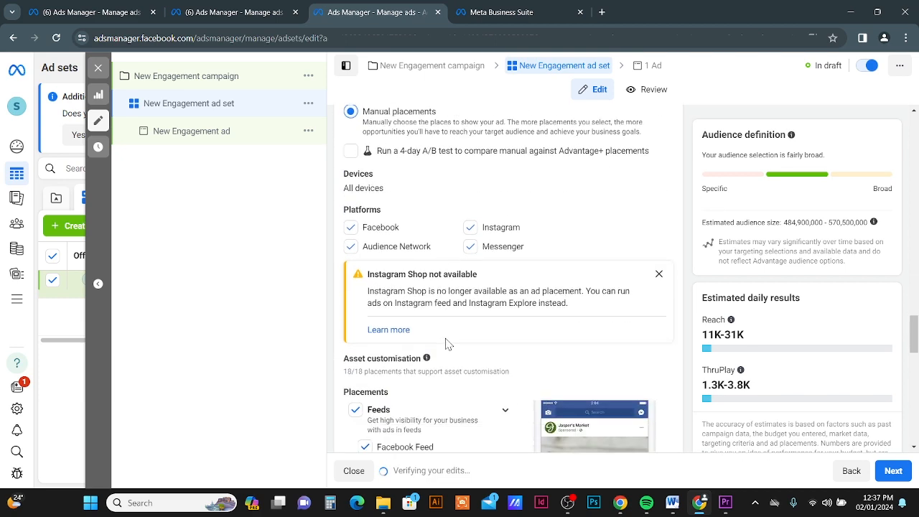
{"action": "mouse_move", "coordinate": [439, 346]}
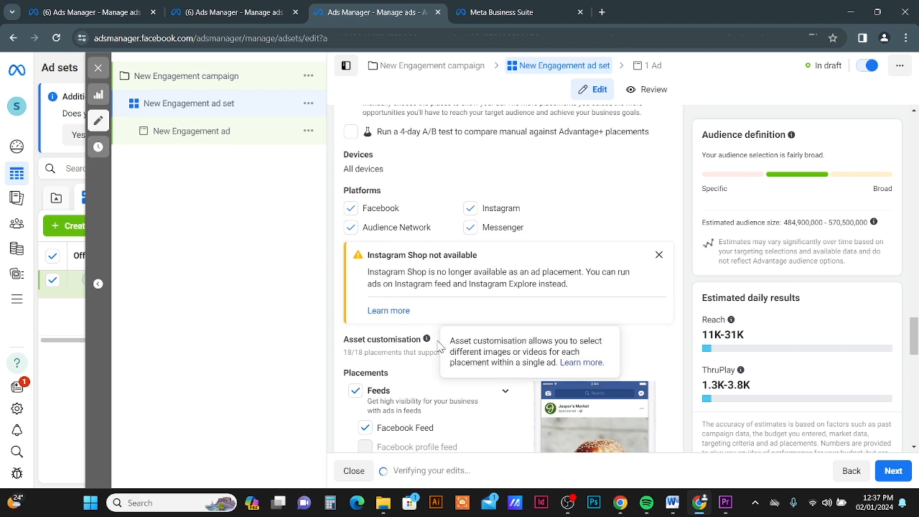
{"action": "left_click", "coordinate": [469, 209]}
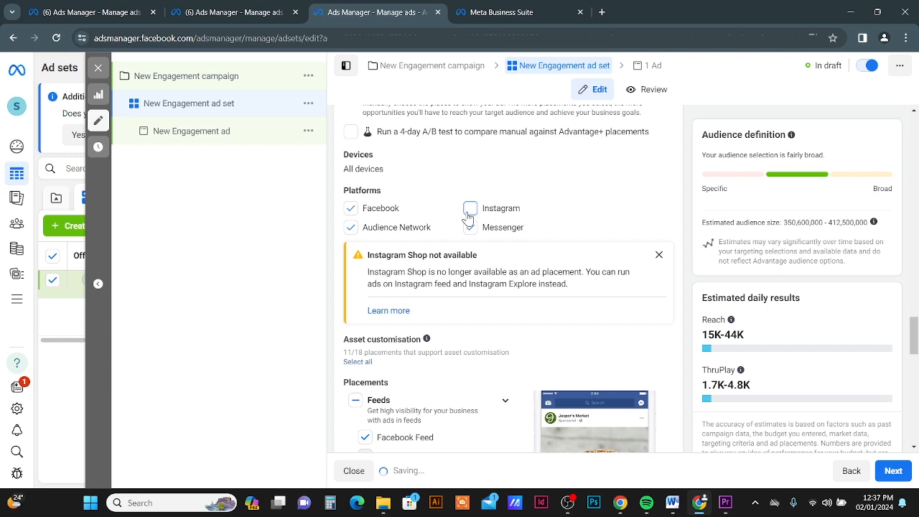
{"action": "scroll", "coordinate": [468, 217], "scroll_direction": "down", "scroll_amount": 1}
{"action": "left_click", "coordinate": [351, 169]}
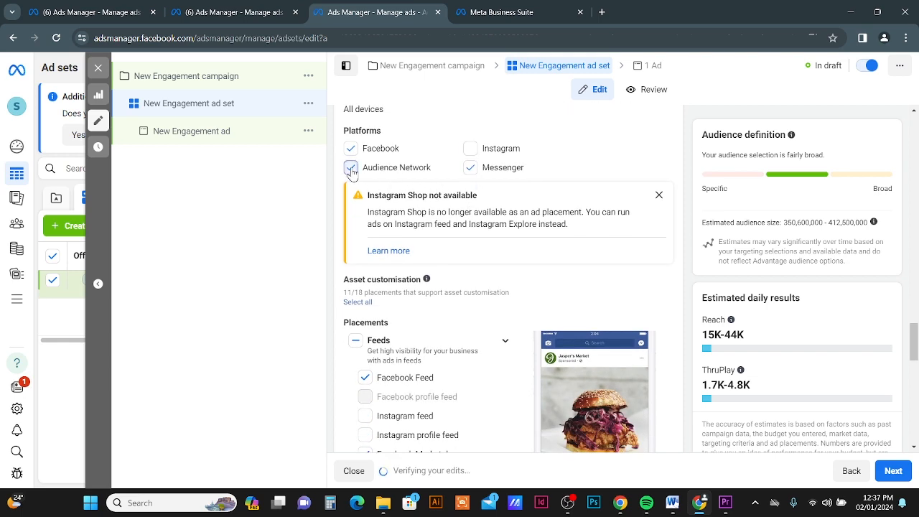
- Exclude Facebook Stories, Messenger Stories and Facebook Reels from the Stories and Reels placements
{"action": "scroll", "coordinate": [390, 231], "scroll_direction": "down", "scroll_amount": 2}
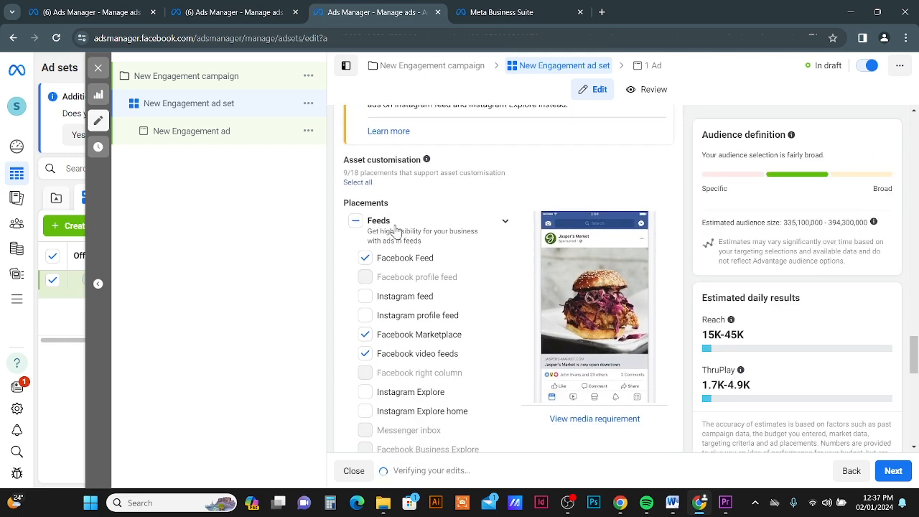
{"action": "scroll", "coordinate": [408, 266], "scroll_direction": "down", "scroll_amount": 1}
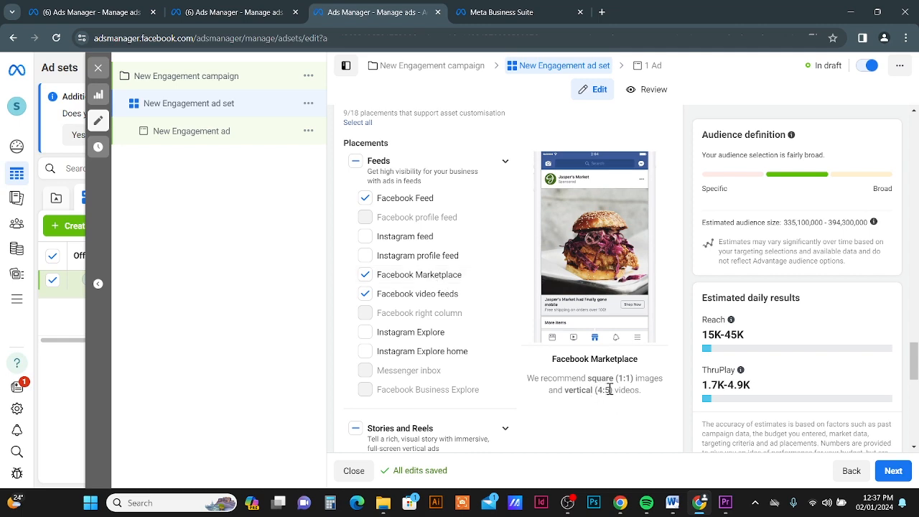
{"action": "scroll", "coordinate": [474, 297], "scroll_direction": "down", "scroll_amount": 3}
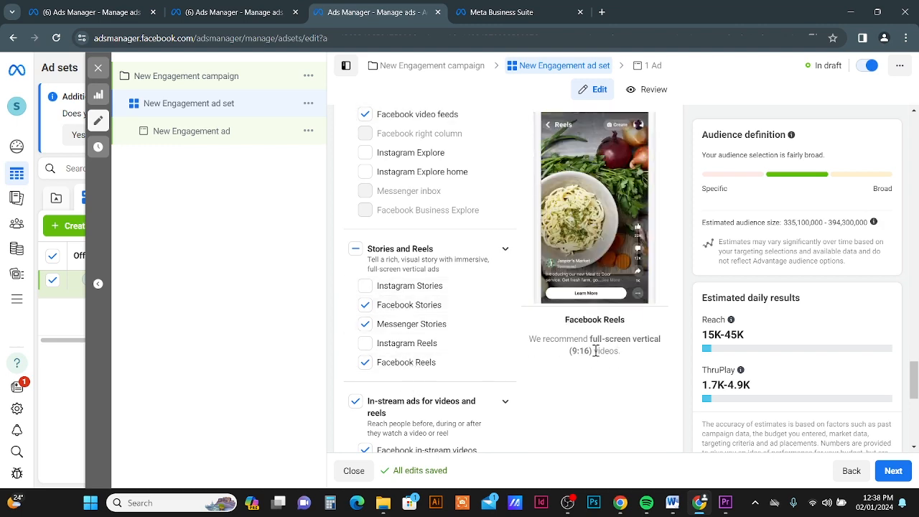
{"action": "scroll", "coordinate": [595, 351], "scroll_direction": "up", "scroll_amount": 2}
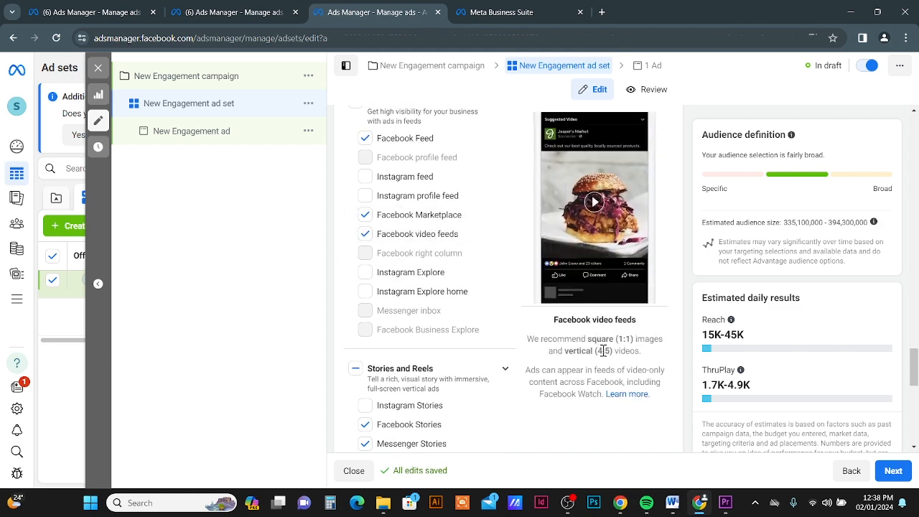
{"action": "scroll", "coordinate": [381, 343], "scroll_direction": "down", "scroll_amount": 2}
{"action": "left_click", "coordinate": [365, 305]}
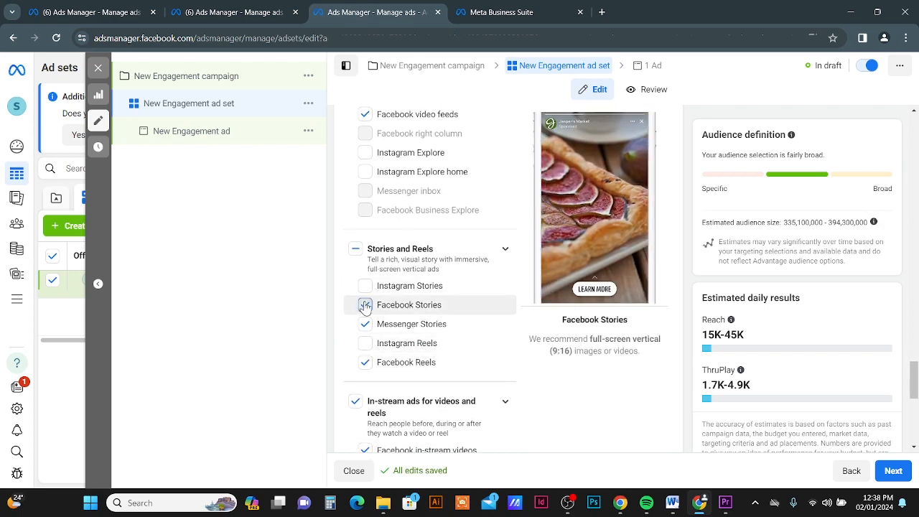
{"action": "left_click", "coordinate": [365, 324]}
{"action": "left_click", "coordinate": [365, 362]}
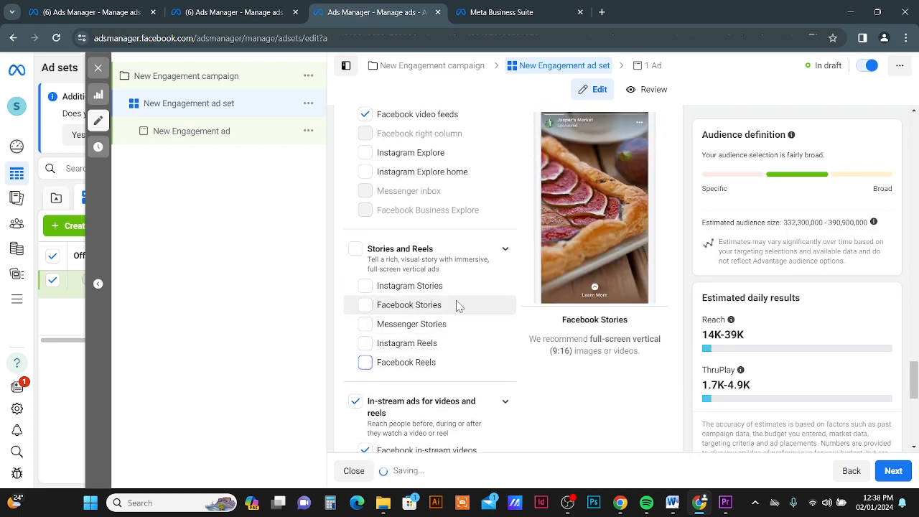
- Exclude the in-stream ads for videos and reels and the Facebook search results placements, and continue to the ad level
{"action": "scroll", "coordinate": [457, 302], "scroll_direction": "down", "scroll_amount": 2}
{"action": "left_click", "coordinate": [356, 282]}
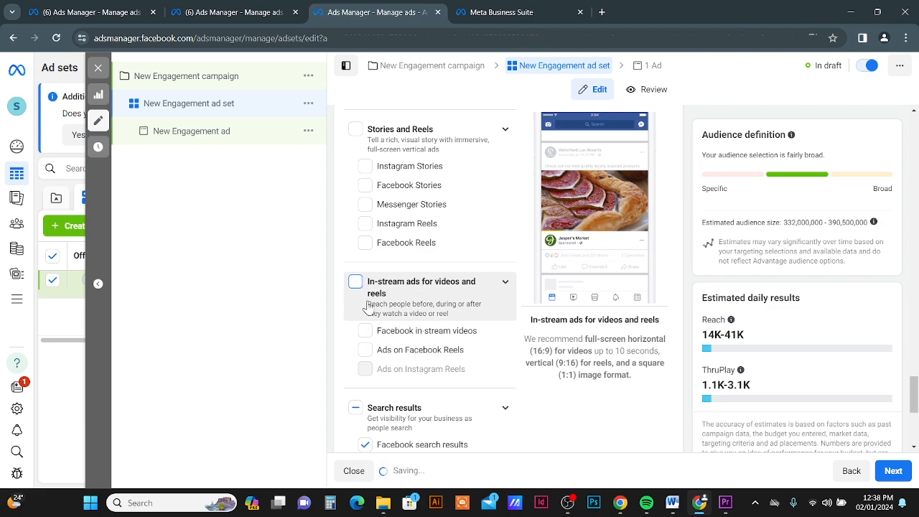
{"action": "scroll", "coordinate": [431, 309], "scroll_direction": "down", "scroll_amount": 1}
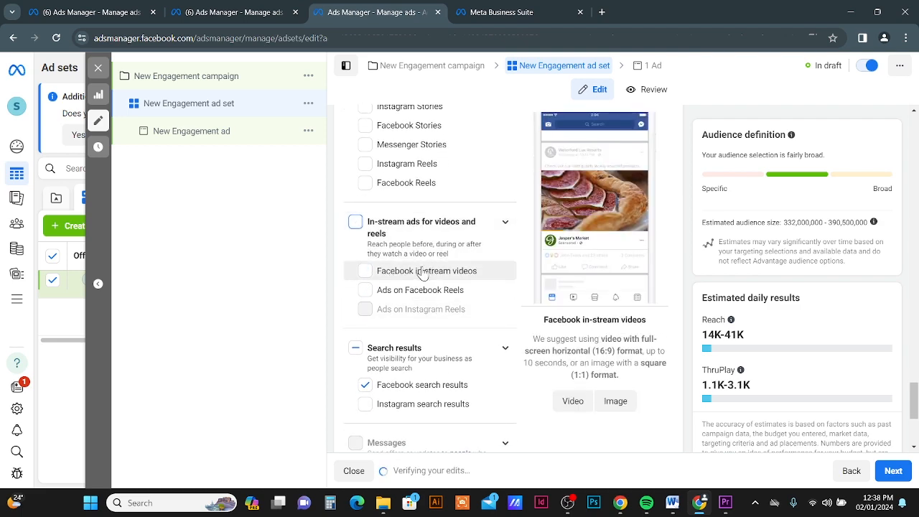
{"action": "scroll", "coordinate": [424, 275], "scroll_direction": "down", "scroll_amount": 2}
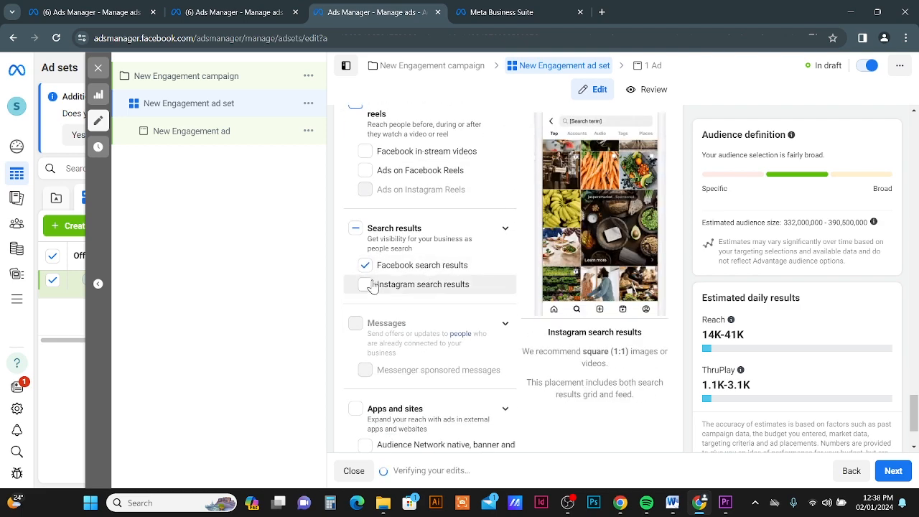
{"action": "left_click", "coordinate": [364, 265]}
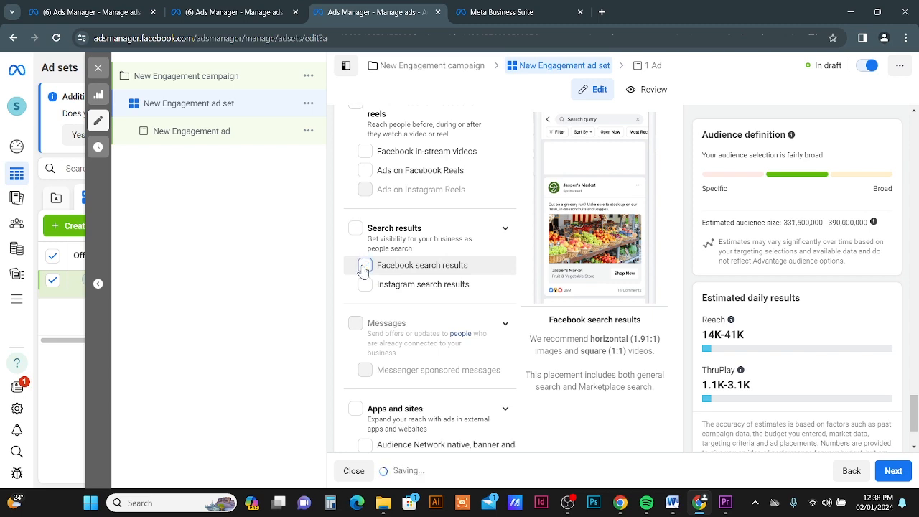
{"action": "scroll", "coordinate": [366, 273], "scroll_direction": "up", "scroll_amount": 2}
{"action": "scroll", "coordinate": [368, 276], "scroll_direction": "up", "scroll_amount": 6}
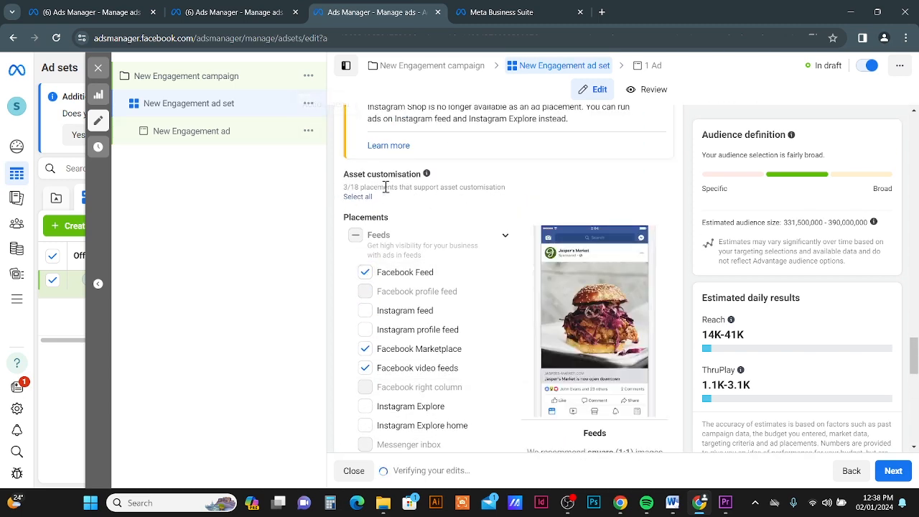
{"action": "scroll", "coordinate": [414, 288], "scroll_direction": "down", "scroll_amount": 2}
{"action": "scroll", "coordinate": [414, 288], "scroll_direction": "down", "scroll_amount": 2}
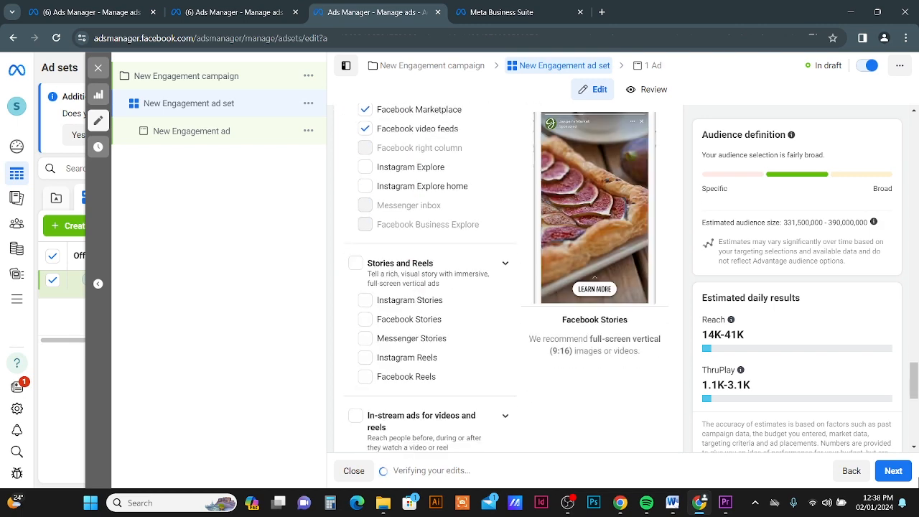
{"action": "left_click", "coordinate": [895, 472]}
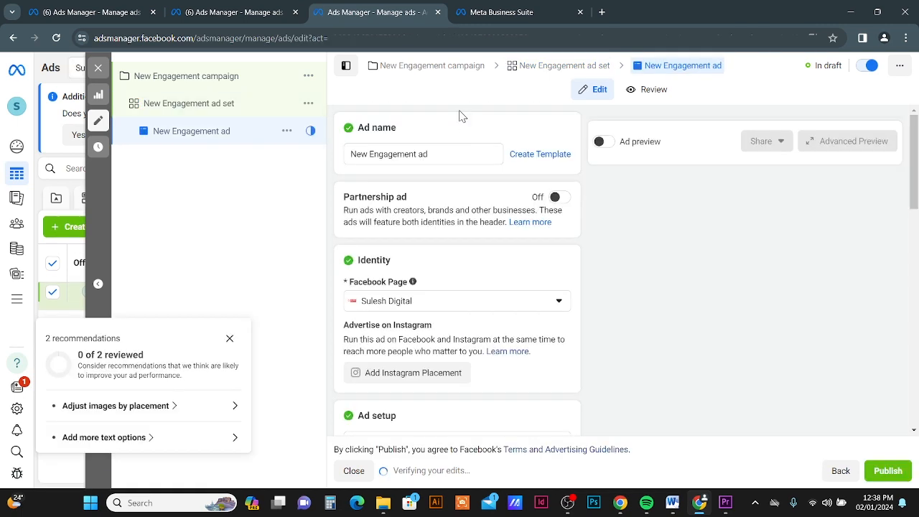
- Review the ad's name, identity, ad setup source options and creative section
{"action": "left_click_drag", "start_coordinate": [428, 153], "coordinate": [349, 156]}
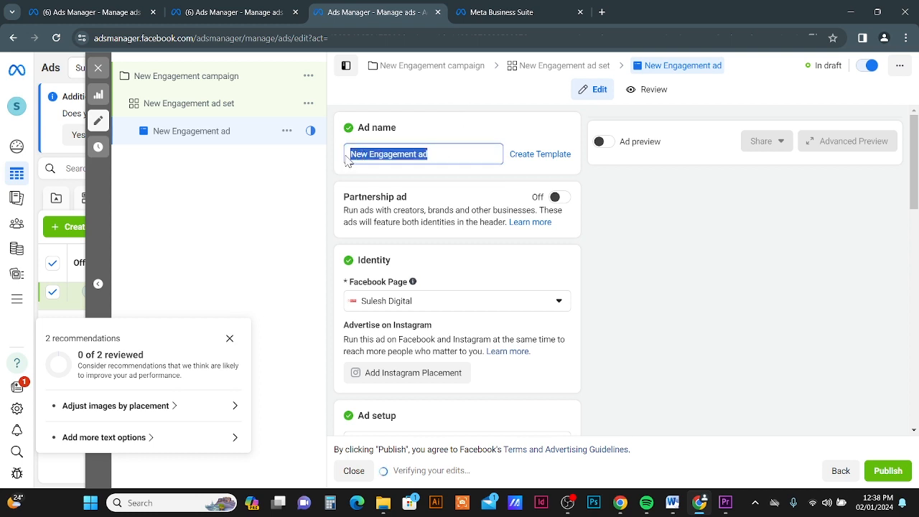
{"action": "left_click", "coordinate": [436, 182]}
{"action": "scroll", "coordinate": [436, 183], "scroll_direction": "down", "scroll_amount": 2}
{"action": "scroll", "coordinate": [431, 186], "scroll_direction": "down", "scroll_amount": 2}
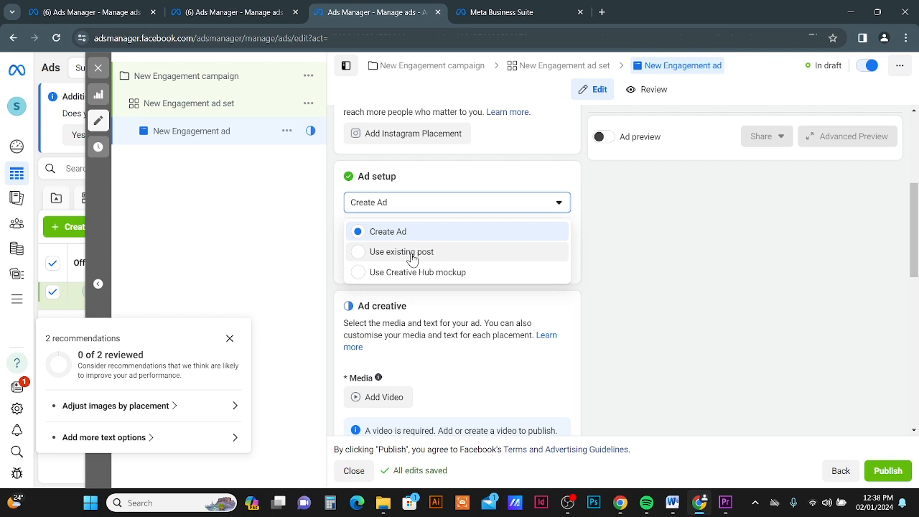
{"action": "left_click", "coordinate": [721, 106]}
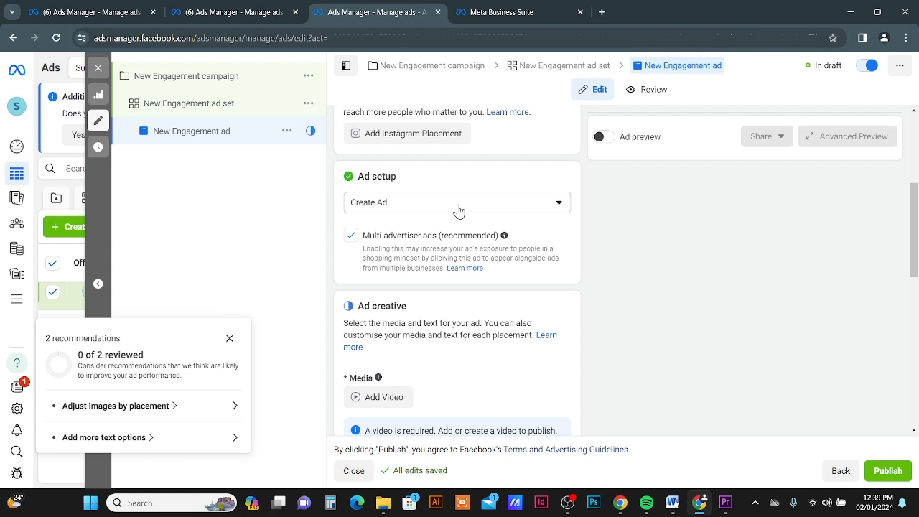
{"action": "scroll", "coordinate": [460, 212], "scroll_direction": "down", "scroll_amount": 3}
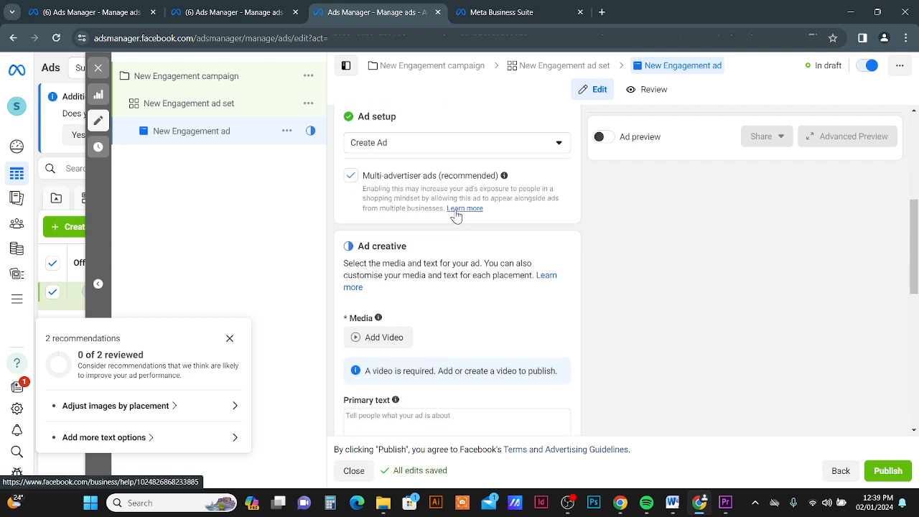
{"action": "scroll", "coordinate": [460, 214], "scroll_direction": "up", "scroll_amount": 1}
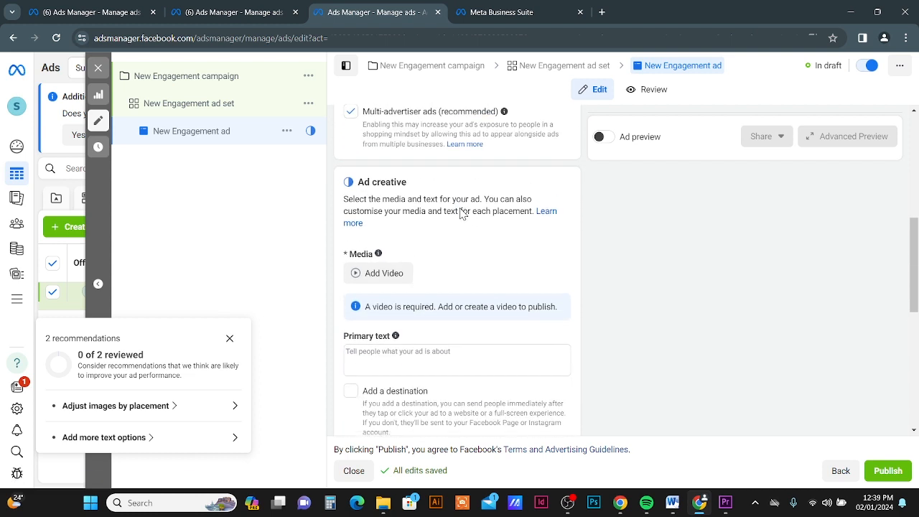
- Add the first 1080 × 1350 video from the account media to the ad, keeping its full length untrimmed
{"action": "left_click", "coordinate": [381, 285]}
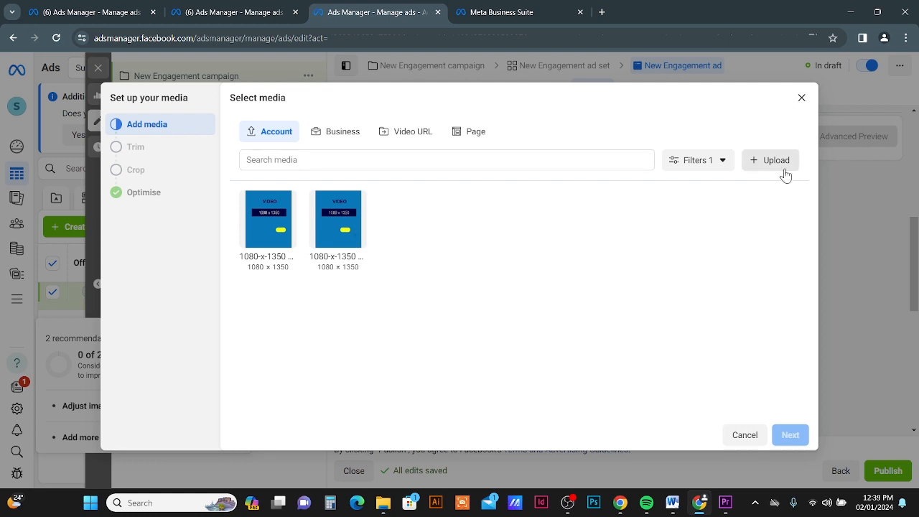
{"action": "left_click", "coordinate": [276, 240]}
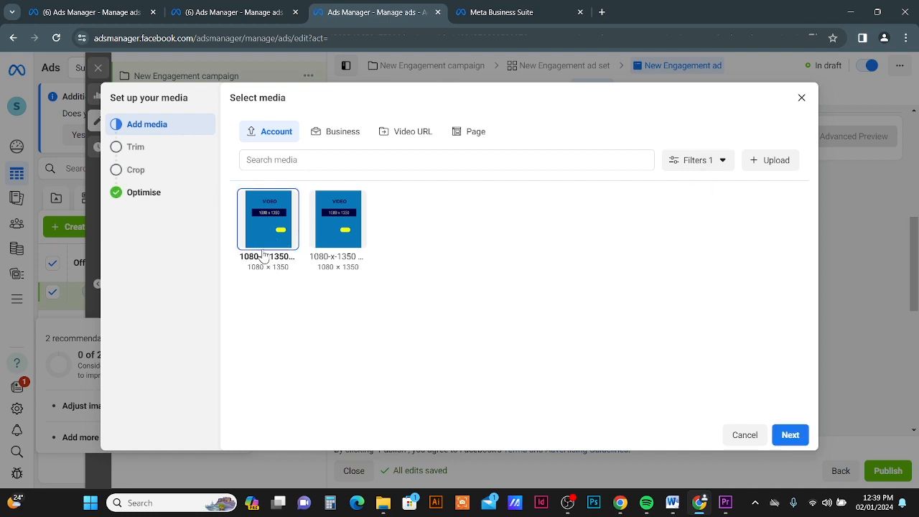
{"action": "left_click", "coordinate": [791, 435]}
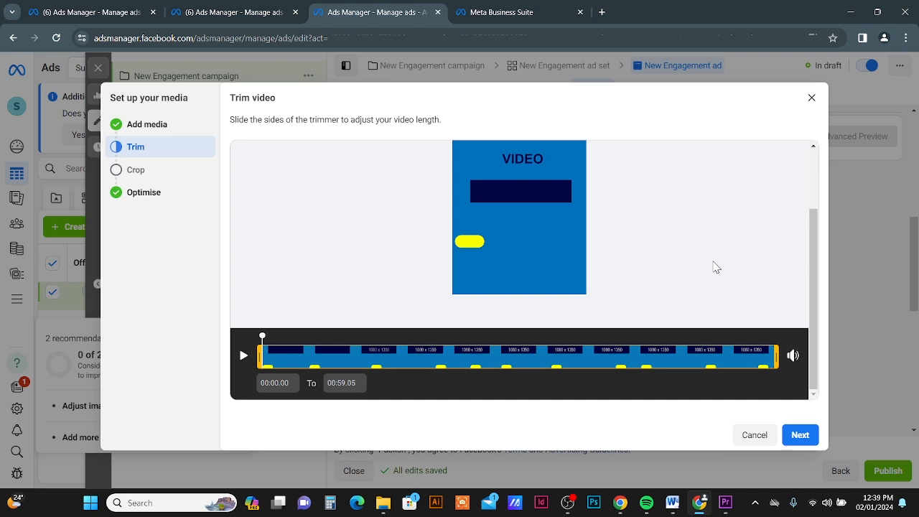
{"action": "left_click", "coordinate": [800, 436]}
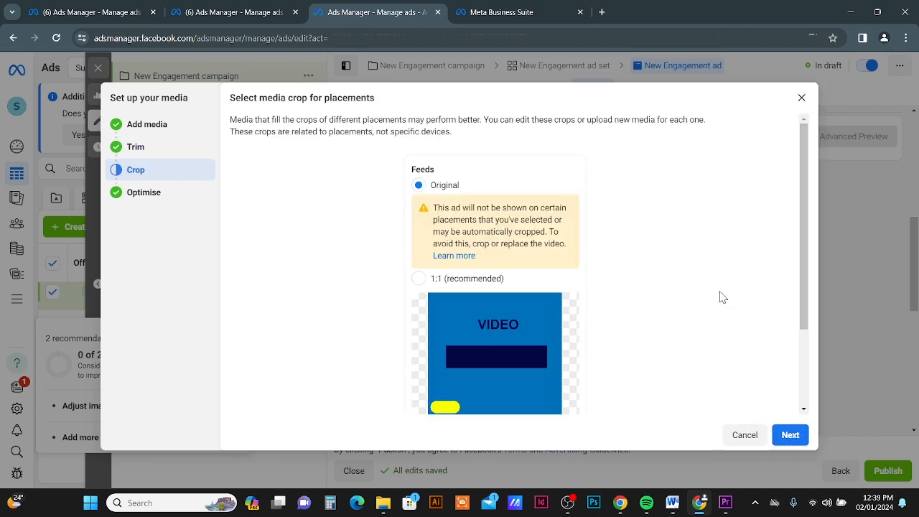
- Keep the original crop for Feeds and finish the media setup with all Advantage+ creative optimisations on
{"action": "scroll", "coordinate": [717, 280], "scroll_direction": "down", "scroll_amount": 1}
{"action": "scroll", "coordinate": [718, 277], "scroll_direction": "up", "scroll_amount": 1}
{"action": "scroll", "coordinate": [640, 320], "scroll_direction": "down", "scroll_amount": 1}
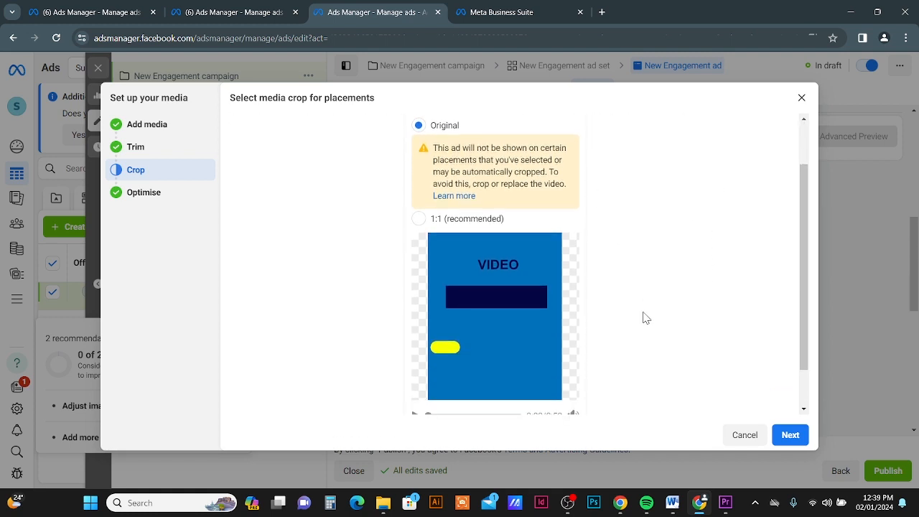
{"action": "scroll", "coordinate": [643, 318], "scroll_direction": "up", "scroll_amount": 1}
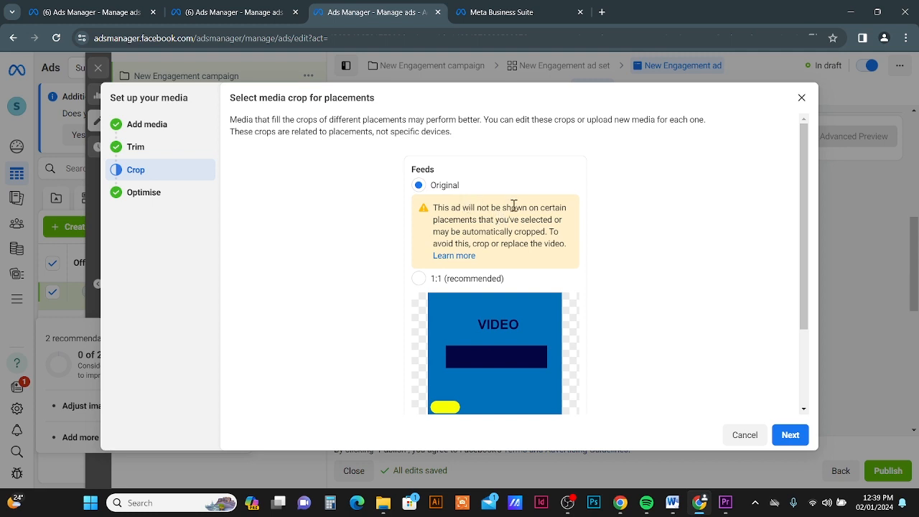
{"action": "left_click", "coordinate": [803, 432]}
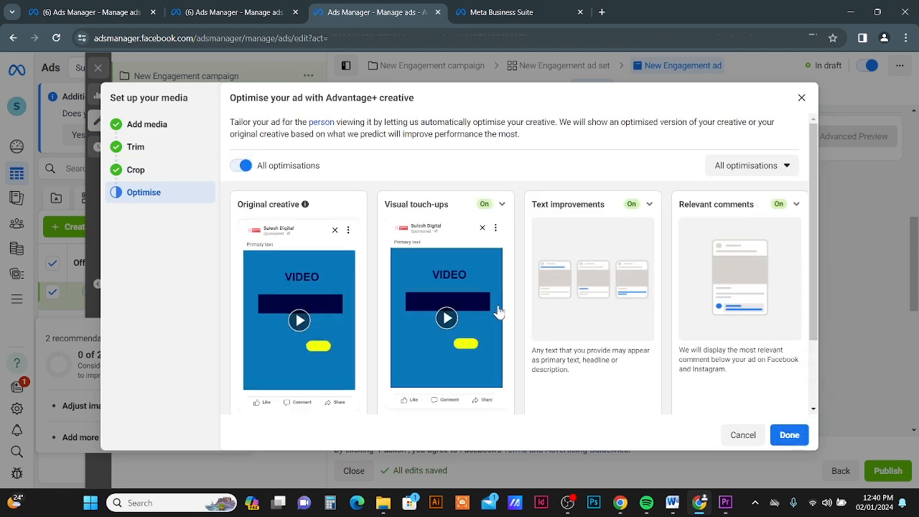
{"action": "scroll", "coordinate": [361, 308], "scroll_direction": "down", "scroll_amount": 2}
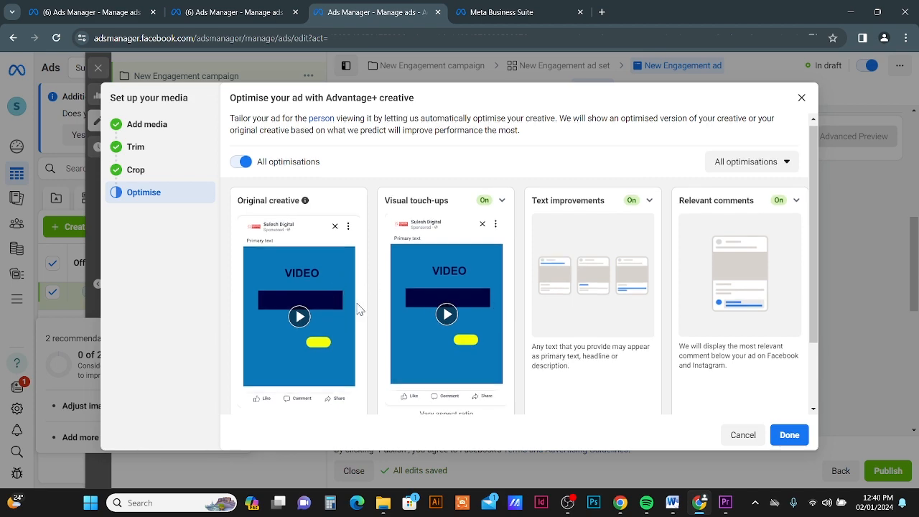
{"action": "left_click", "coordinate": [791, 436]}
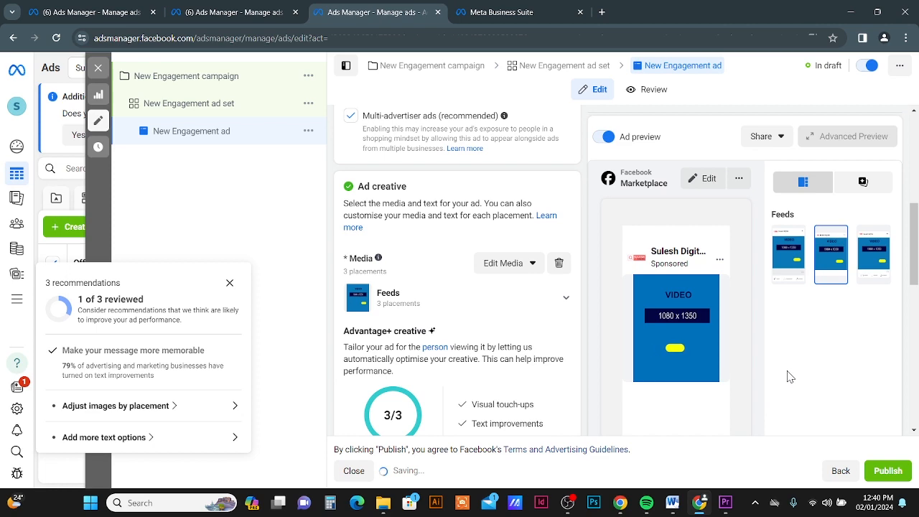
{"action": "scroll", "coordinate": [790, 377], "scroll_direction": "down", "scroll_amount": 4}
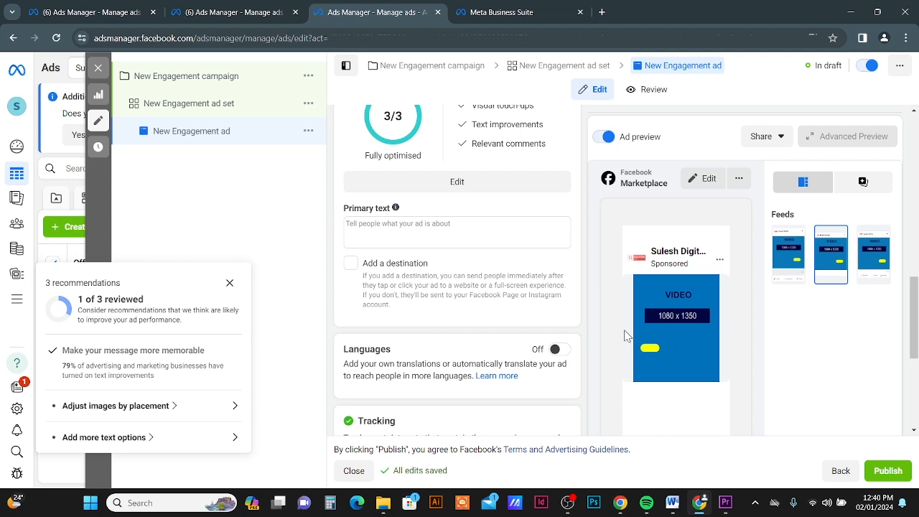
{"action": "left_click", "coordinate": [396, 228]}
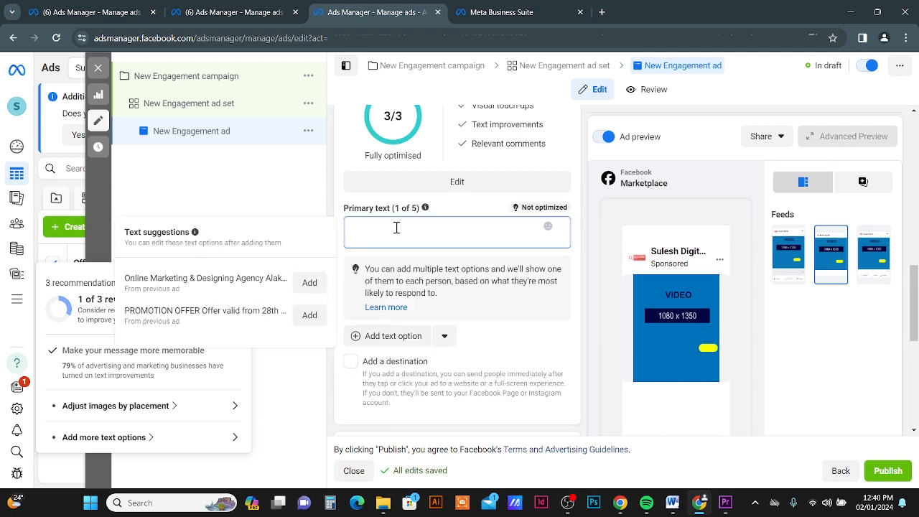
{"action": "type", "text": "BFHNGNBVNBVNGVN"}
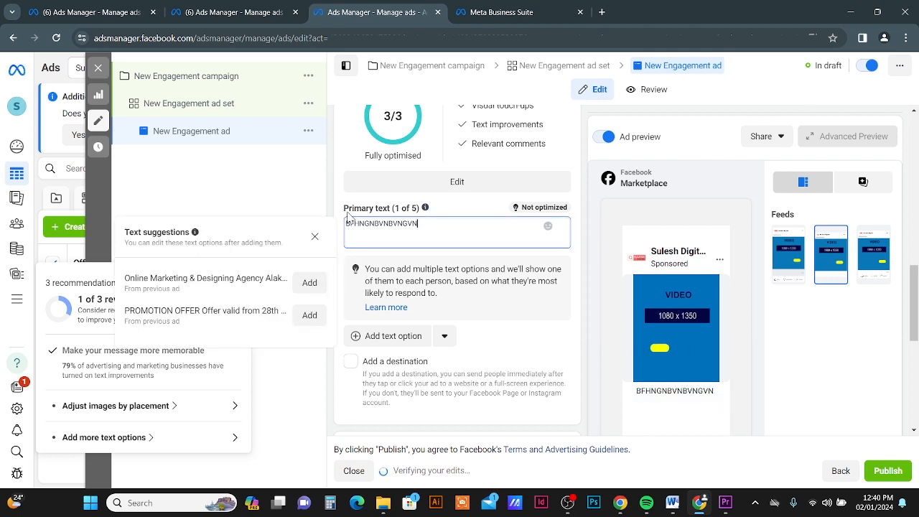
{"action": "left_click_drag", "start_coordinate": [418, 224], "coordinate": [339, 232]}
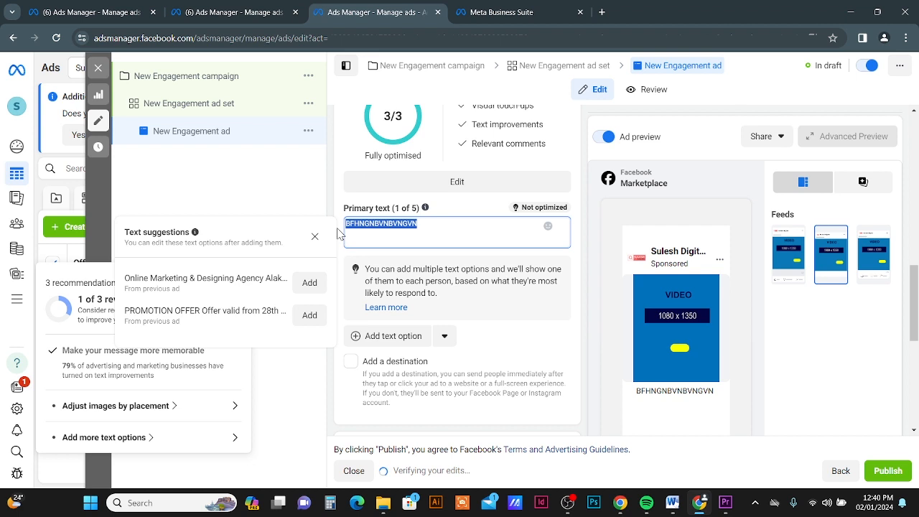
{"action": "key", "text": "BackSpace"}
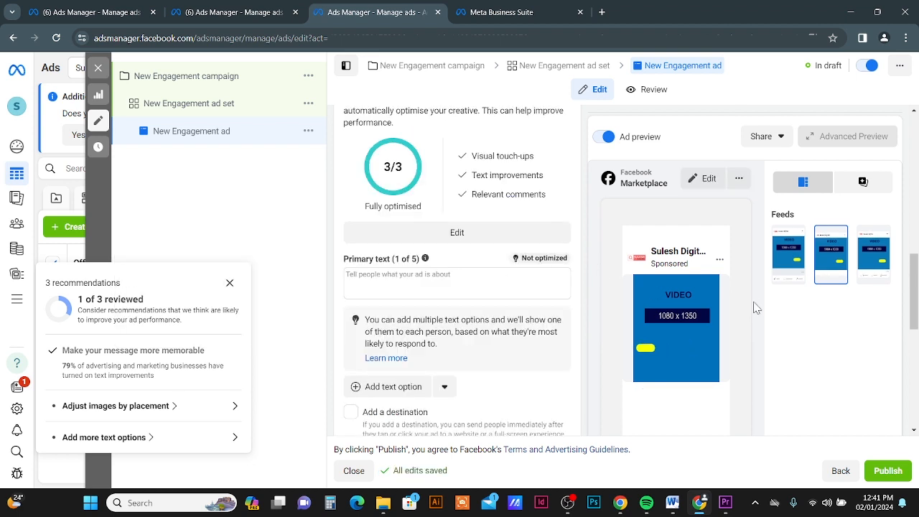
- Preview the ad in the Facebook Feeds, Facebook Marketplace and Facebook Video feeds placements
{"action": "left_click", "coordinate": [790, 276]}
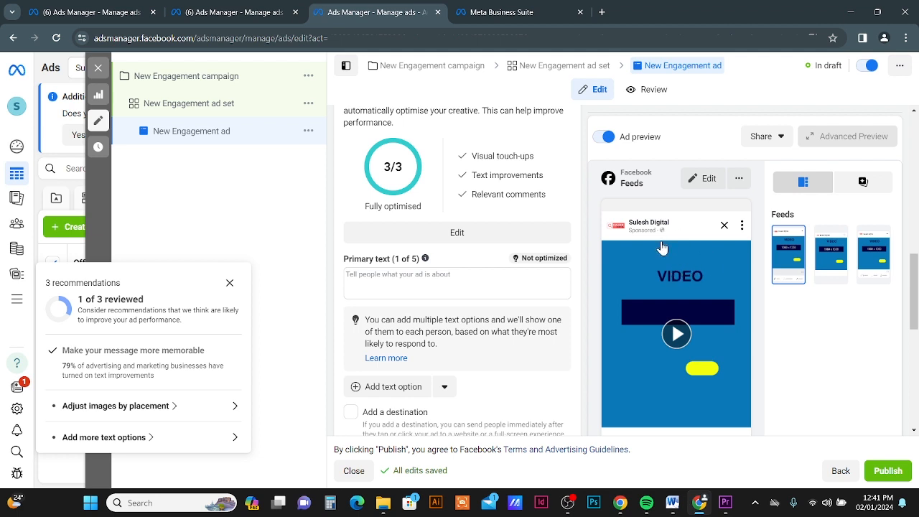
{"action": "scroll", "coordinate": [684, 349], "scroll_direction": "down", "scroll_amount": 1}
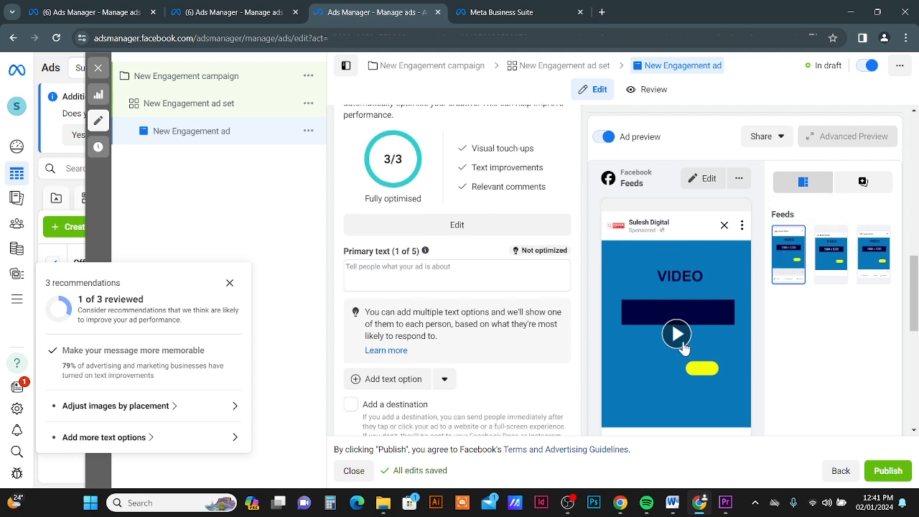
{"action": "scroll", "coordinate": [697, 343], "scroll_direction": "down", "scroll_amount": 1}
{"action": "scroll", "coordinate": [718, 316], "scroll_direction": "up", "scroll_amount": 1}
{"action": "left_click", "coordinate": [831, 256]}
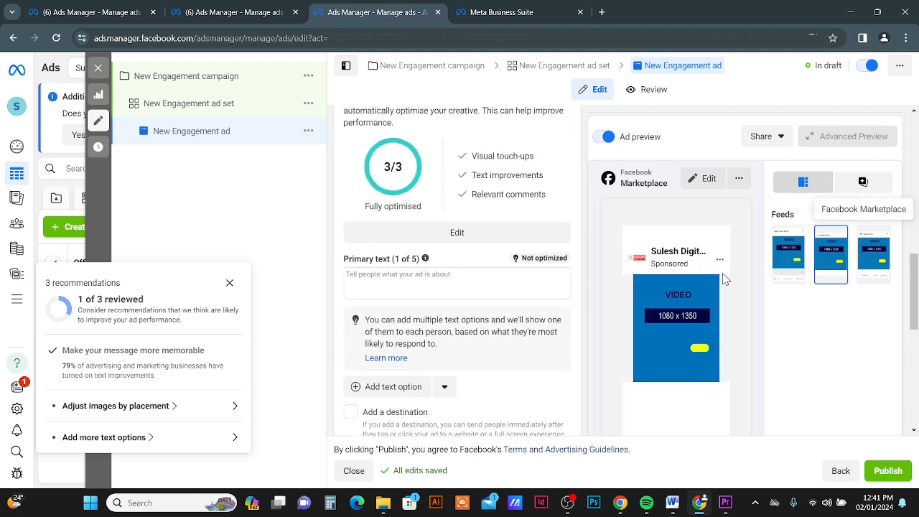
{"action": "left_click", "coordinate": [875, 256]}
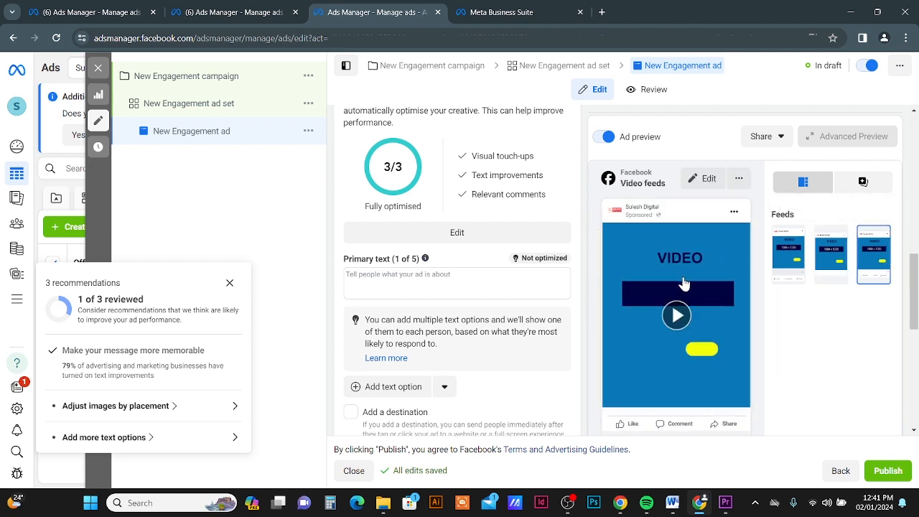
- Recheck the ad set's conversion, budget scheduling and audience settings
{"action": "left_click", "coordinate": [189, 104]}
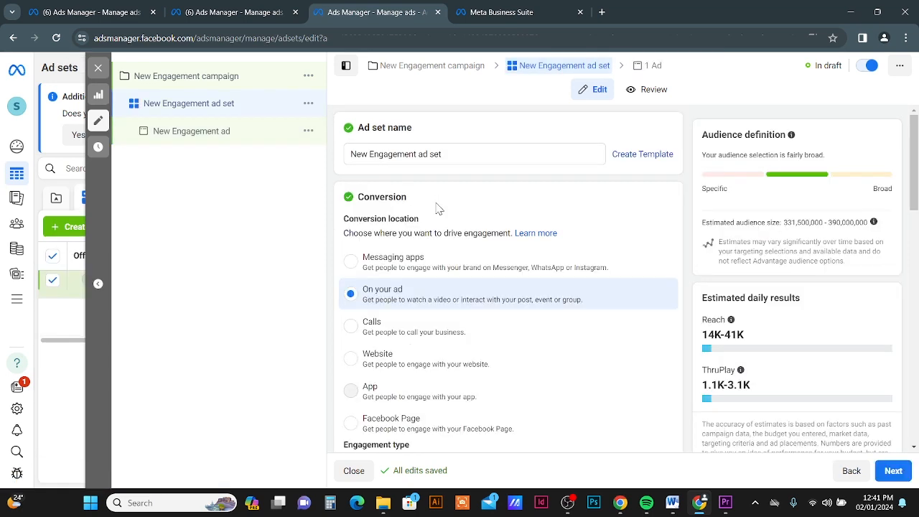
{"action": "scroll", "coordinate": [439, 209], "scroll_direction": "down", "scroll_amount": 15}
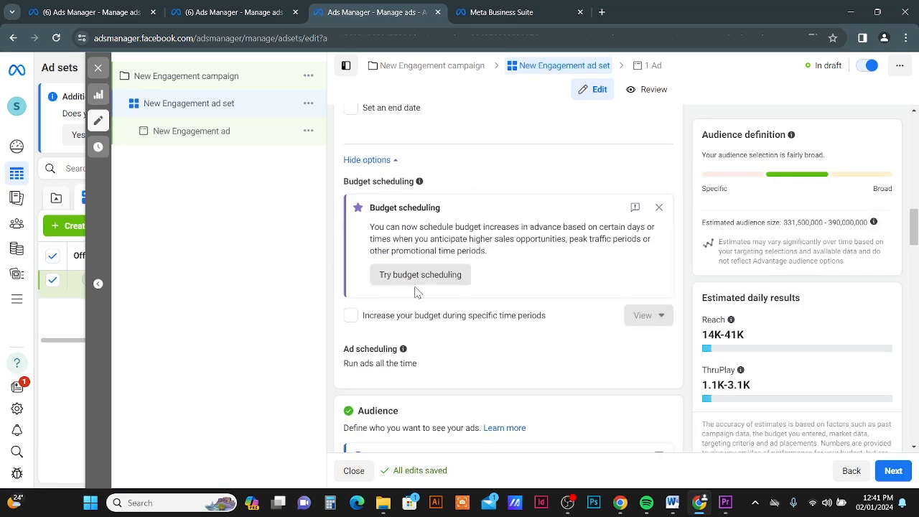
{"action": "scroll", "coordinate": [415, 294], "scroll_direction": "down", "scroll_amount": 8}
- Return to the ad, check its remaining settings down to tracking, and publish it with its campaign and ad set
{"action": "left_click", "coordinate": [893, 471]}
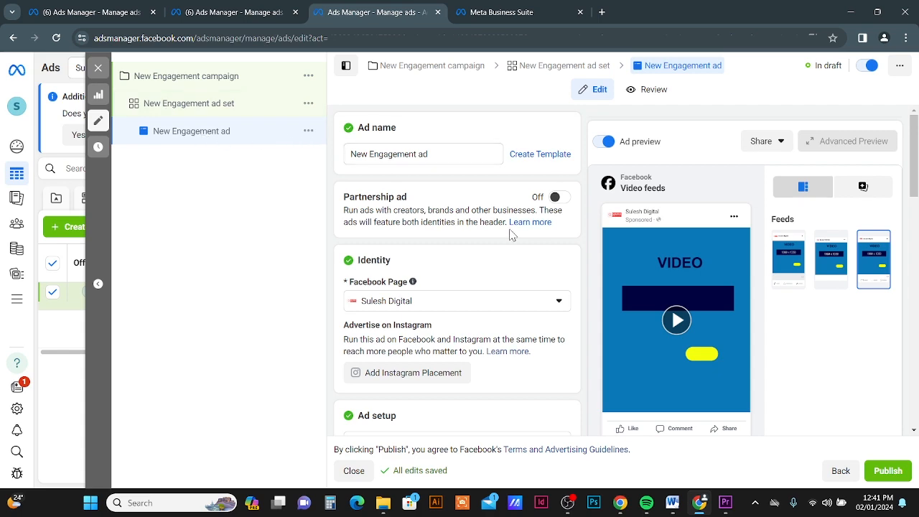
{"action": "scroll", "coordinate": [511, 235], "scroll_direction": "down", "scroll_amount": 15}
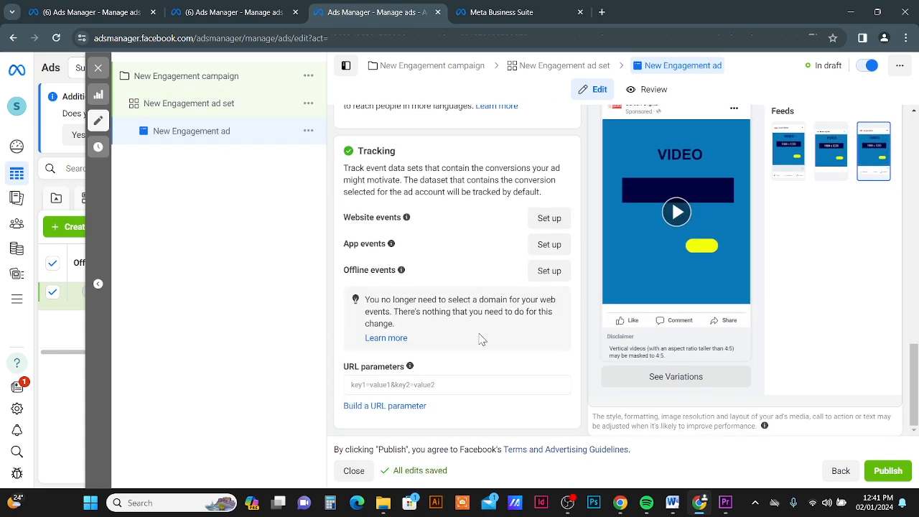
{"action": "left_click", "coordinate": [891, 471]}
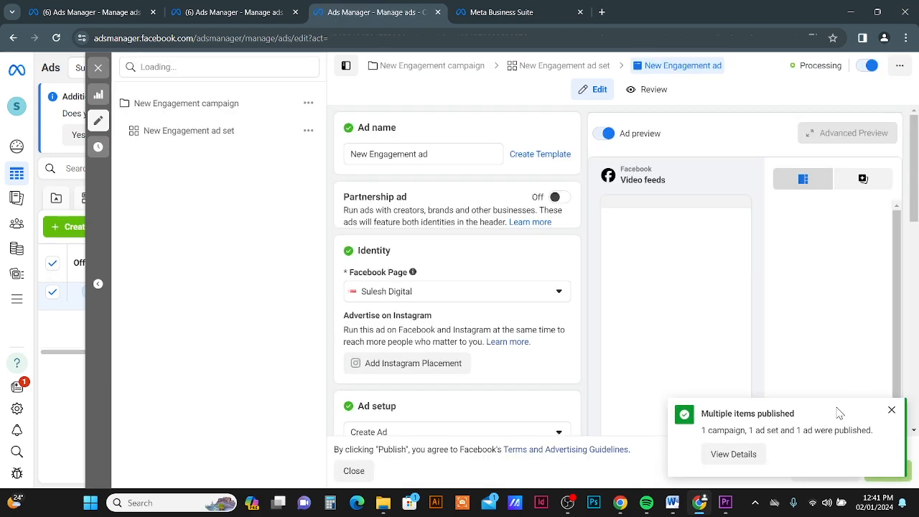
- Close the ad editor and reload the ads list to refresh the published ad's delivery status
{"action": "left_click", "coordinate": [99, 68]}
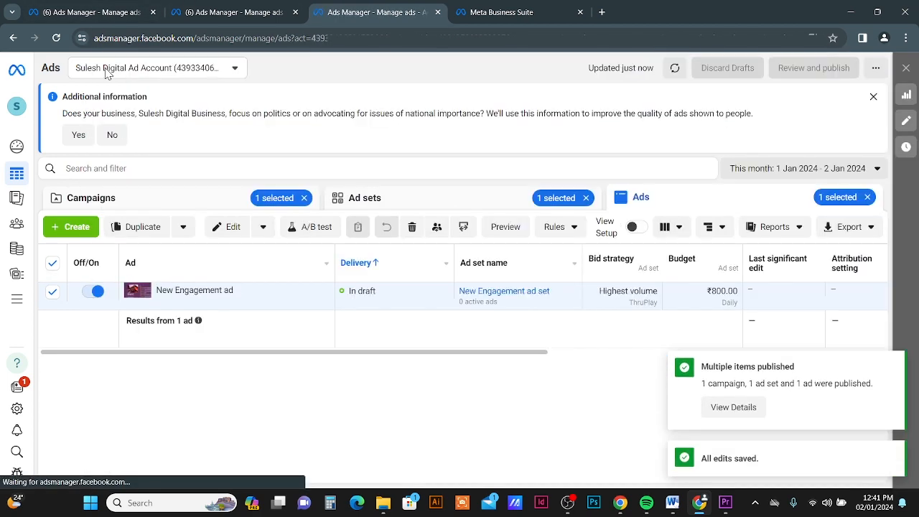
{"action": "left_click", "coordinate": [56, 37]}
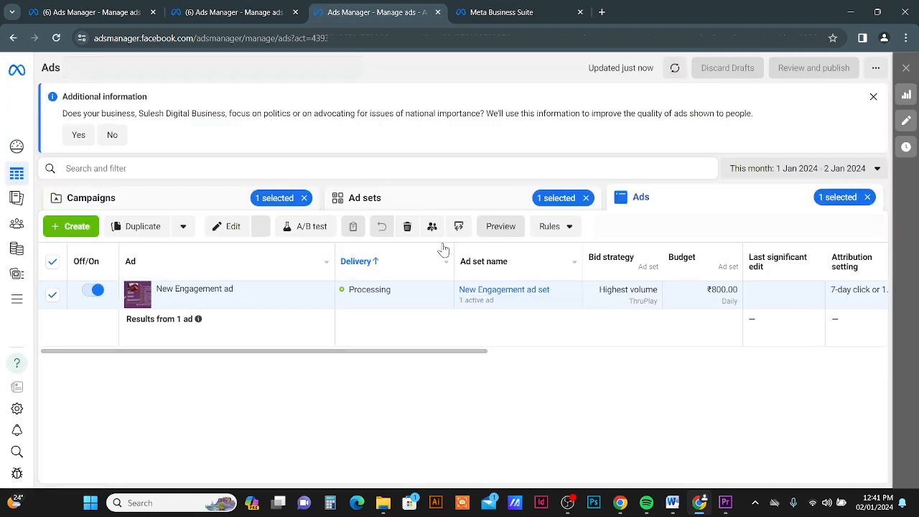
- Preview the published New Engagement ad in its Marketplace and Video feeds placements, ending on Facebook Feeds
{"action": "left_click", "coordinate": [52, 294]}
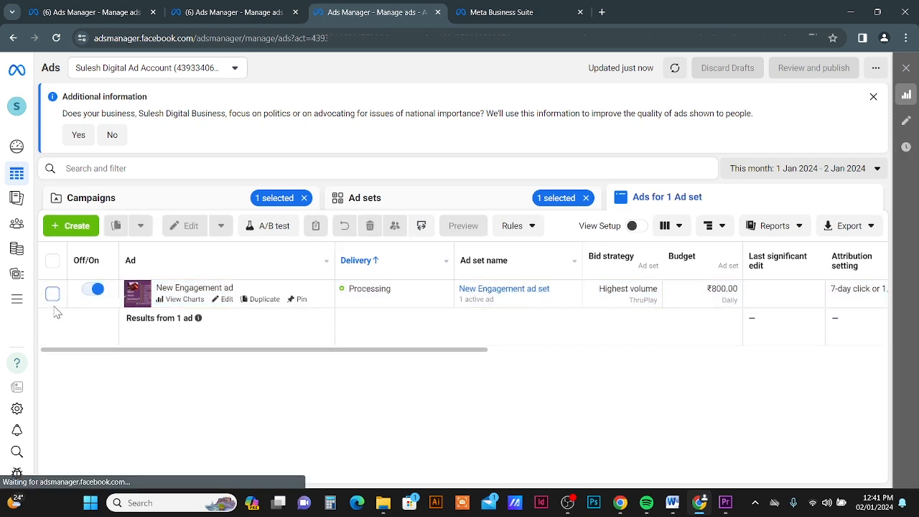
{"action": "left_click", "coordinate": [52, 293]}
{"action": "left_click", "coordinate": [503, 227]}
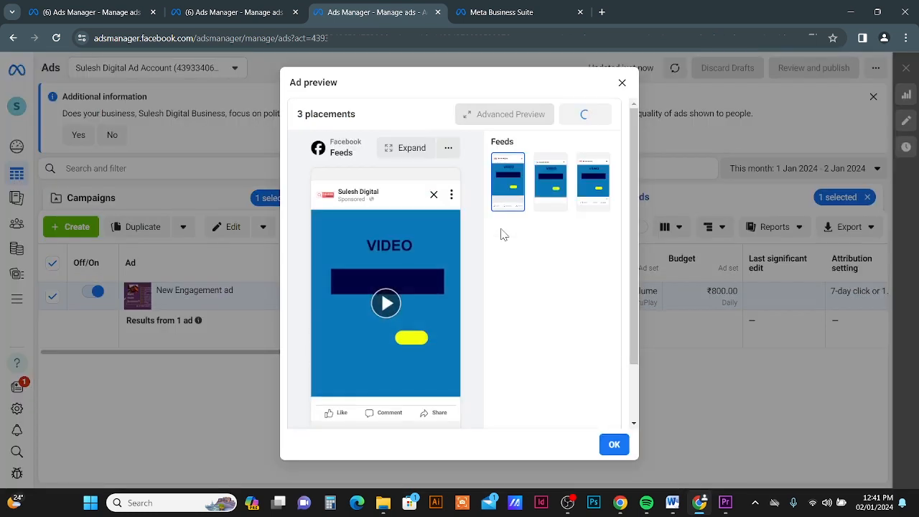
{"action": "left_click", "coordinate": [555, 186]}
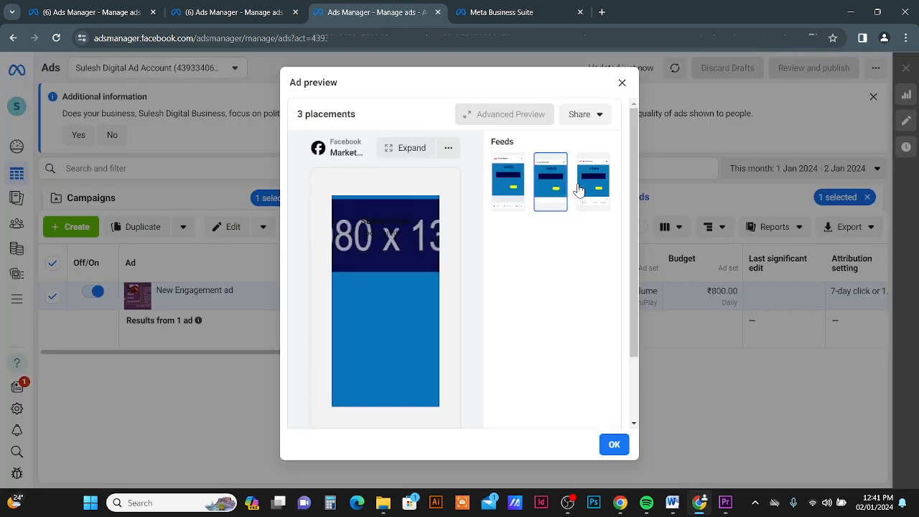
{"action": "left_click", "coordinate": [593, 182]}
{"action": "left_click", "coordinate": [509, 182]}
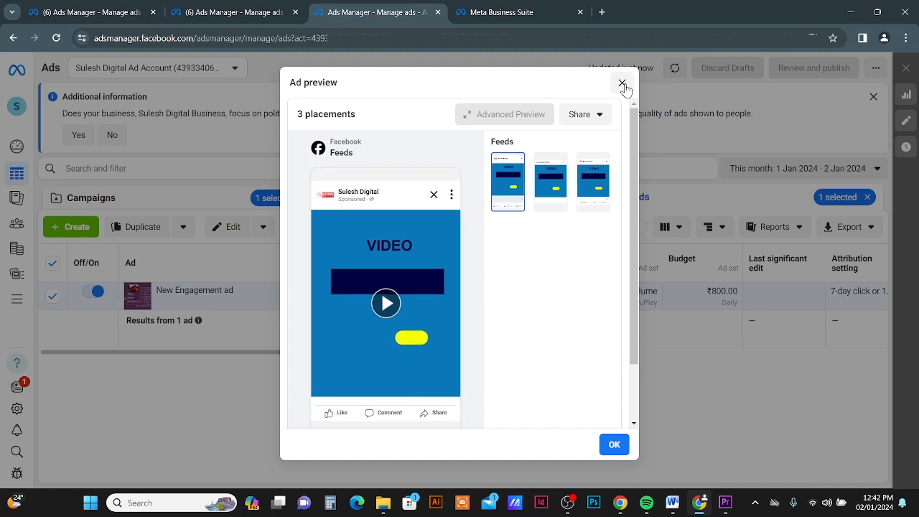